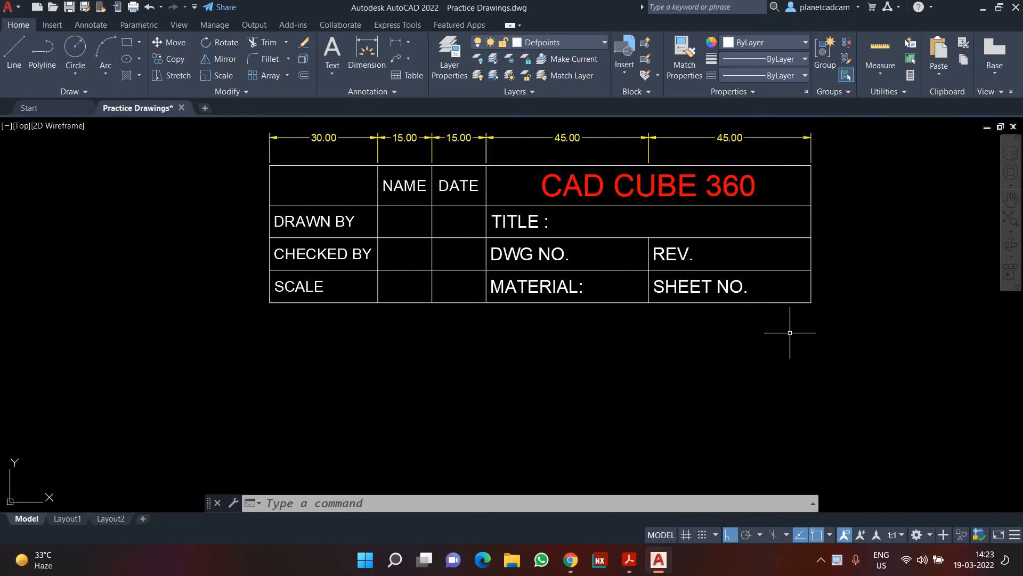
# Step: Examine the layout, cell labels and dimensioned column widths of the finished CAD CUBE 360 title block
pyautogui.scroll(-4, 754, 332)
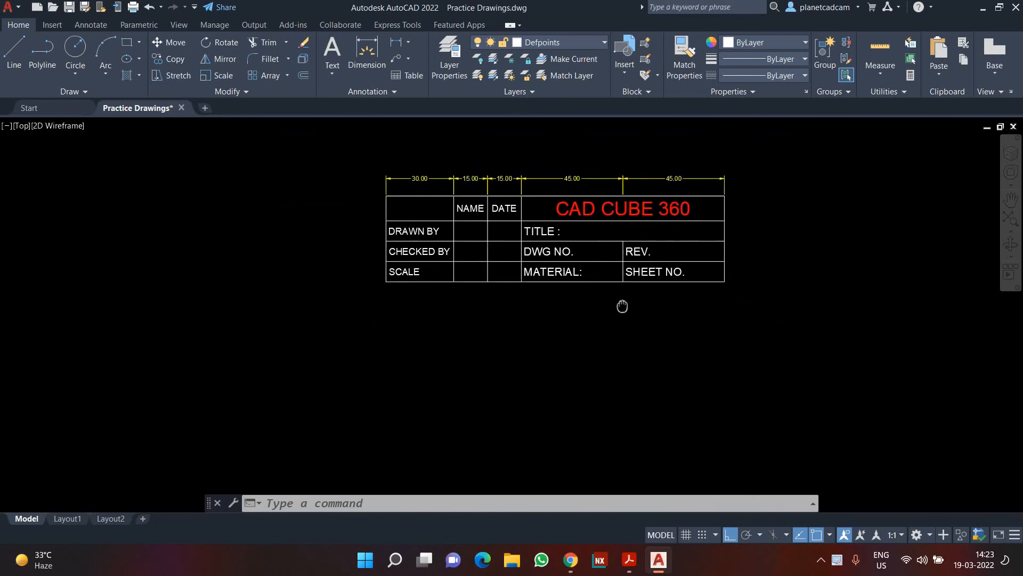
pyautogui.scroll(2, 498, 273)
pyautogui.scroll(-2, 427, 213)
pyautogui.scroll(2, 404, 200)
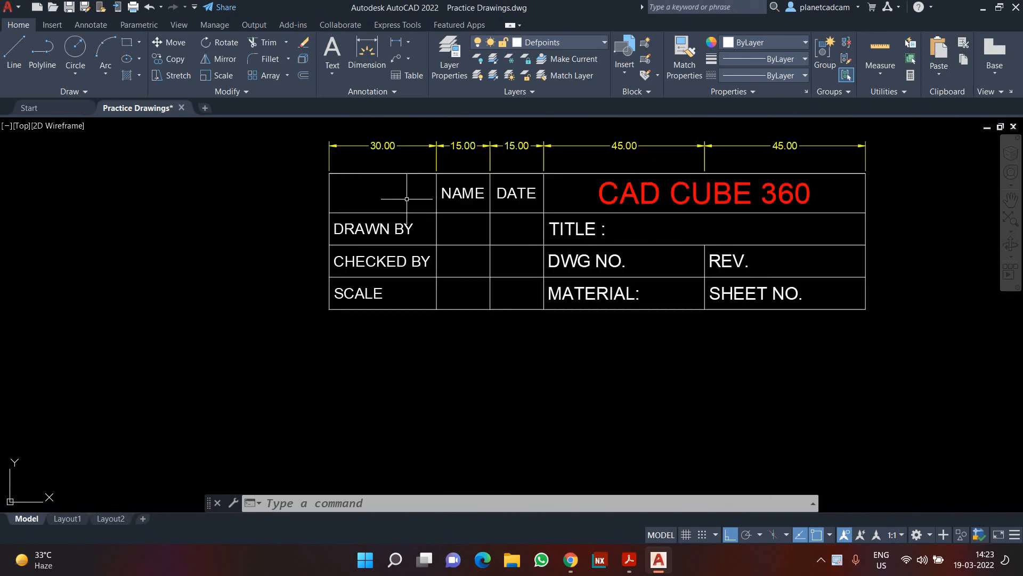
pyautogui.moveTo(404, 201); pyautogui.dragTo(383, 204, button='middle')
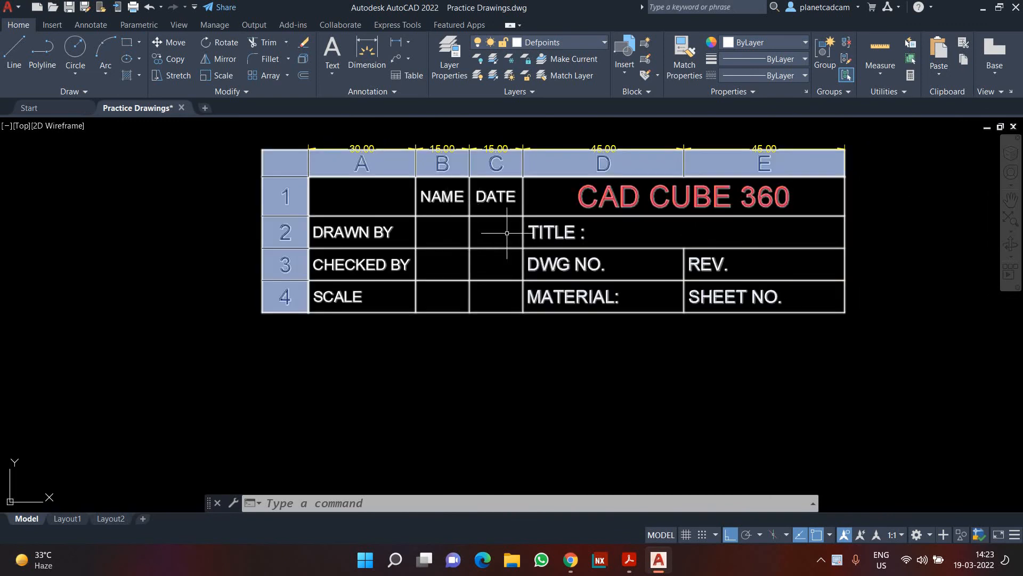
pyautogui.moveTo(621, 338)
pyautogui.mouseDown(button='middle')
pyautogui.moveTo(542, 331)
pyautogui.moveTo(512, 341)
pyautogui.mouseUp(button='middle')
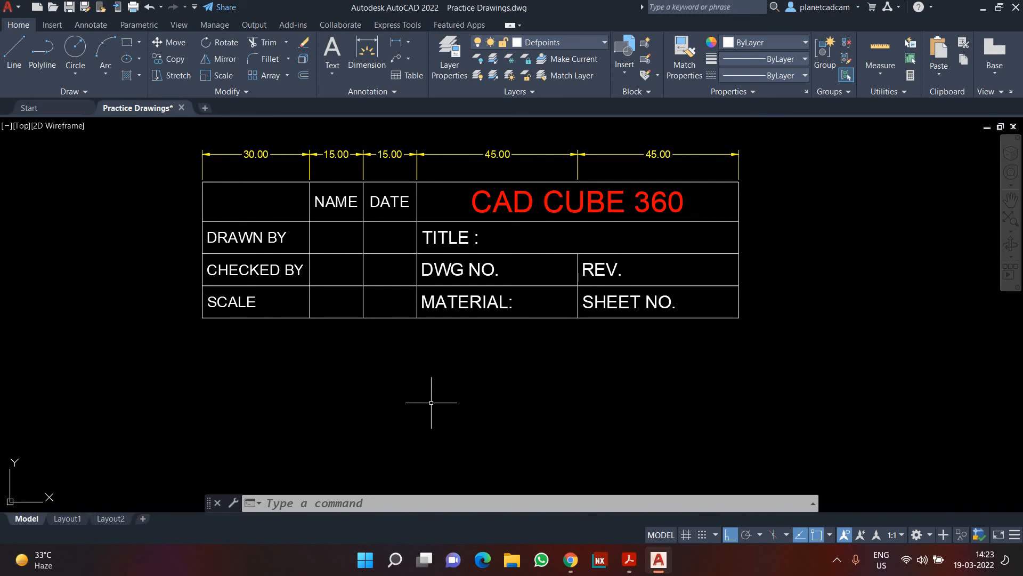
pyautogui.moveTo(431, 403); pyautogui.dragTo(429, 387, button='middle')
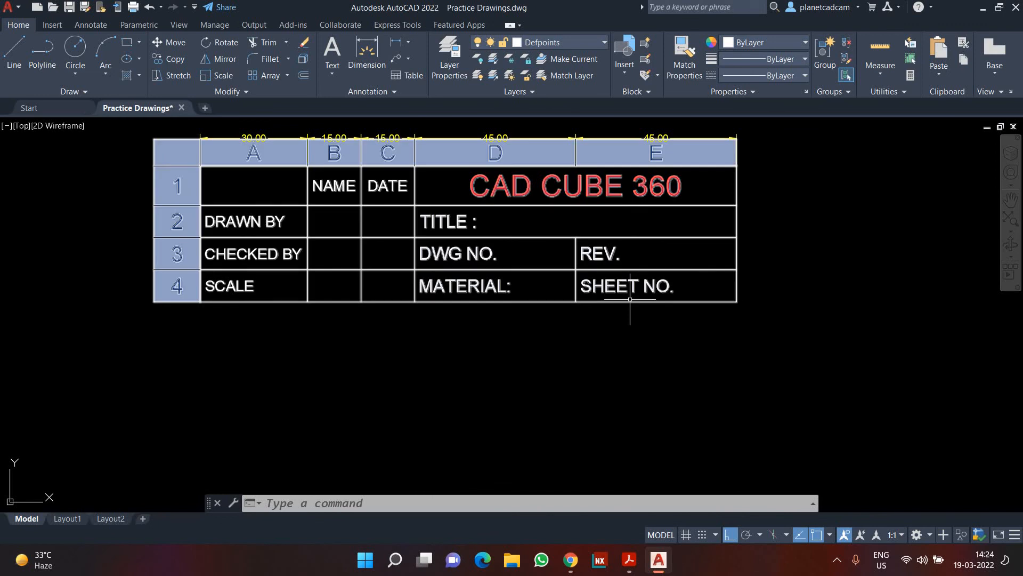
pyautogui.moveTo(630, 299)
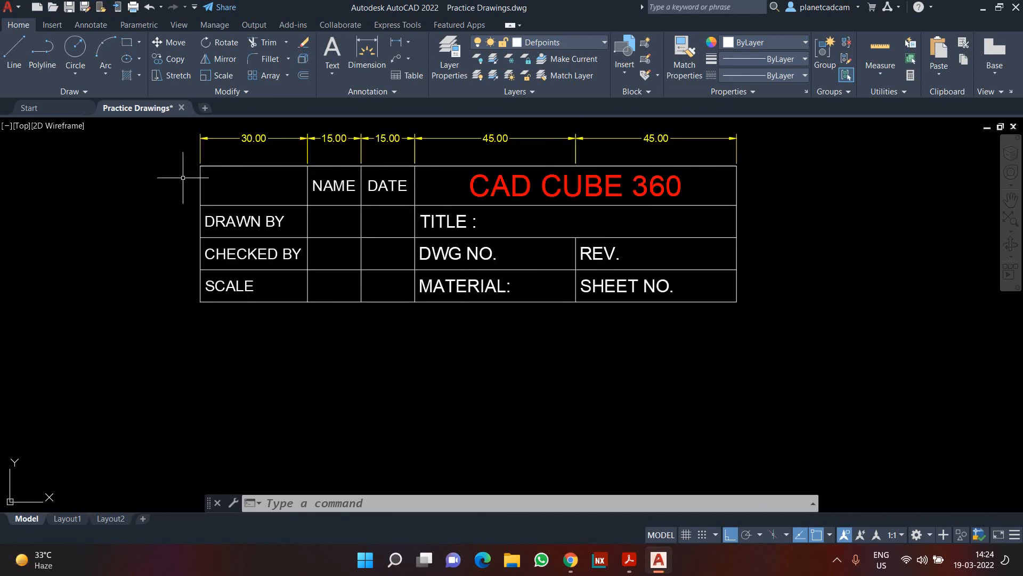
# Step: Start a new table with 5 columns, a column width of 60 and 2 data rows
pyautogui.write('TB')
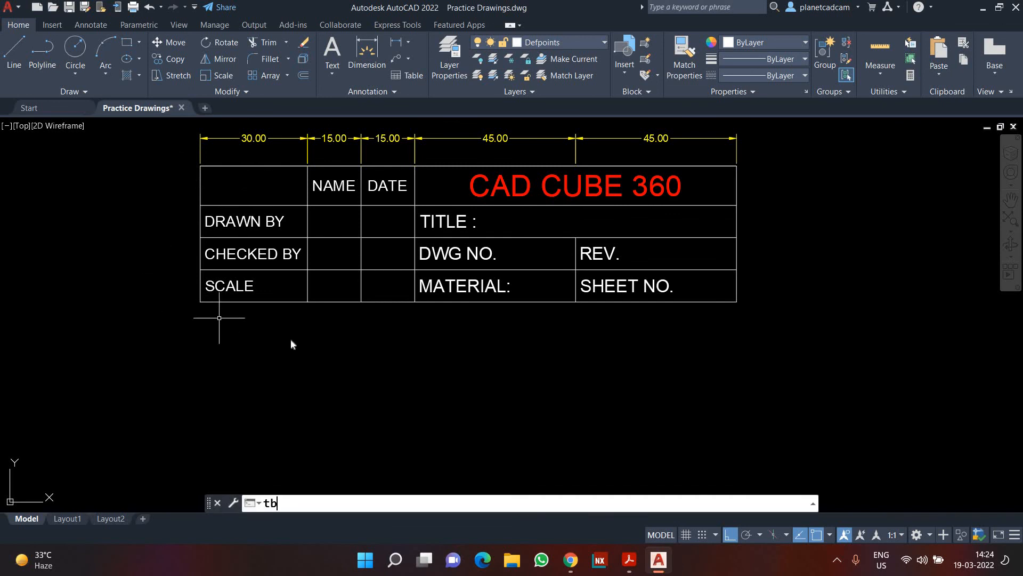
pyautogui.press('Return')
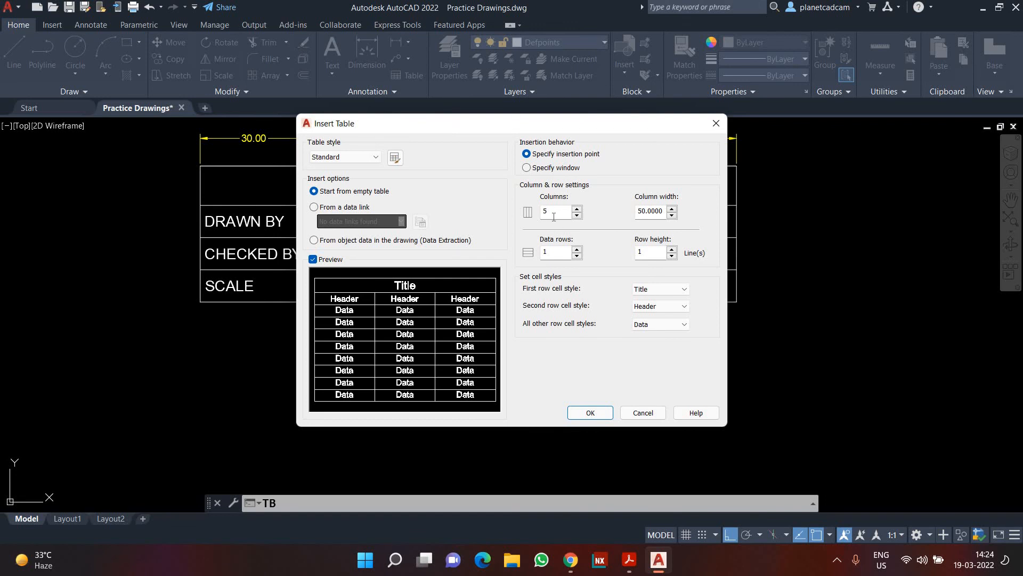
pyautogui.write('5')
pyautogui.doubleClick(640, 212)
pyautogui.write('60')
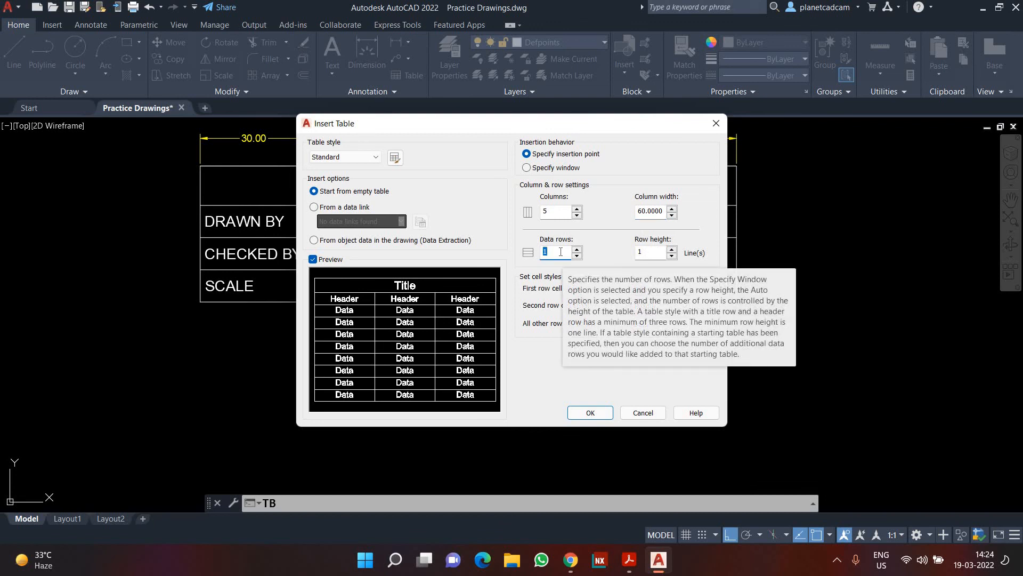
pyautogui.write('2')
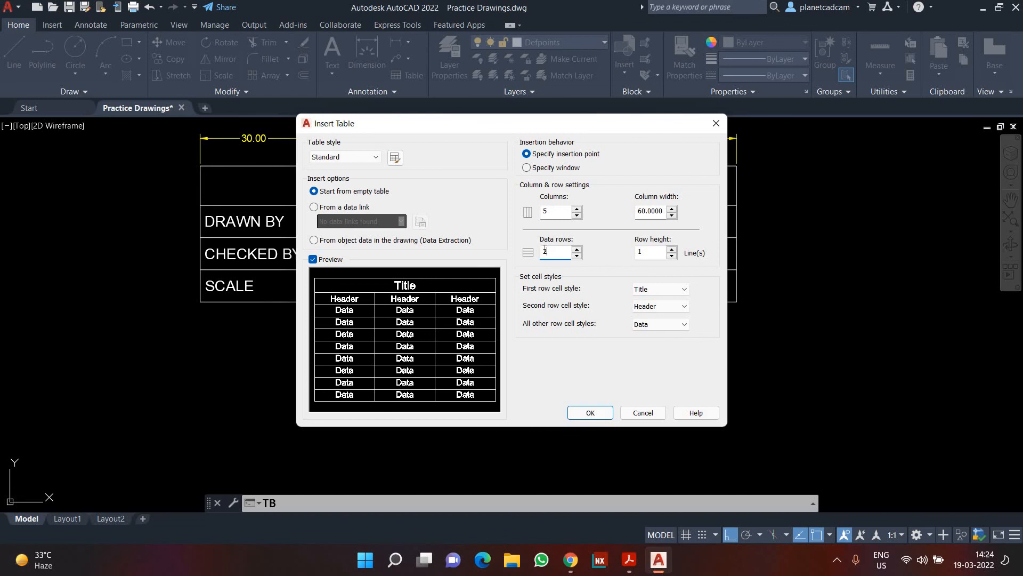
# Step: Set both the first and second row cell styles of the new table to Data
pyautogui.press('super+plus')
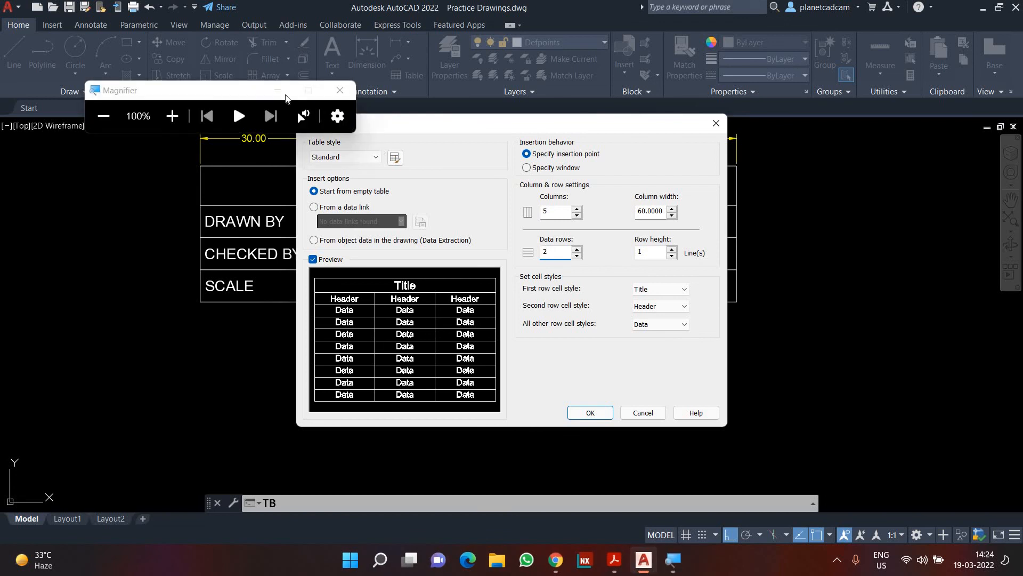
pyautogui.click(285, 97)
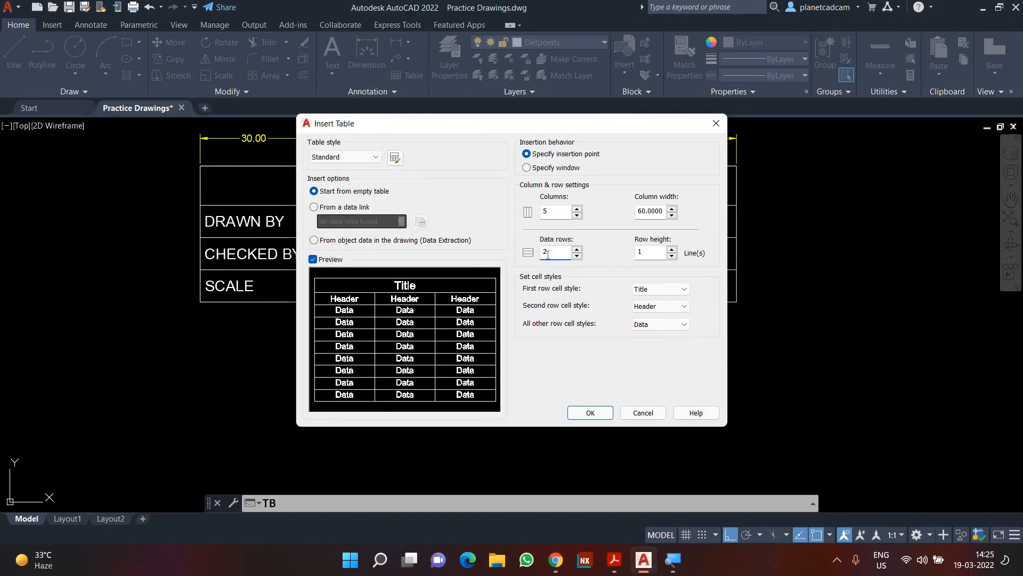
pyautogui.press('super+plus')
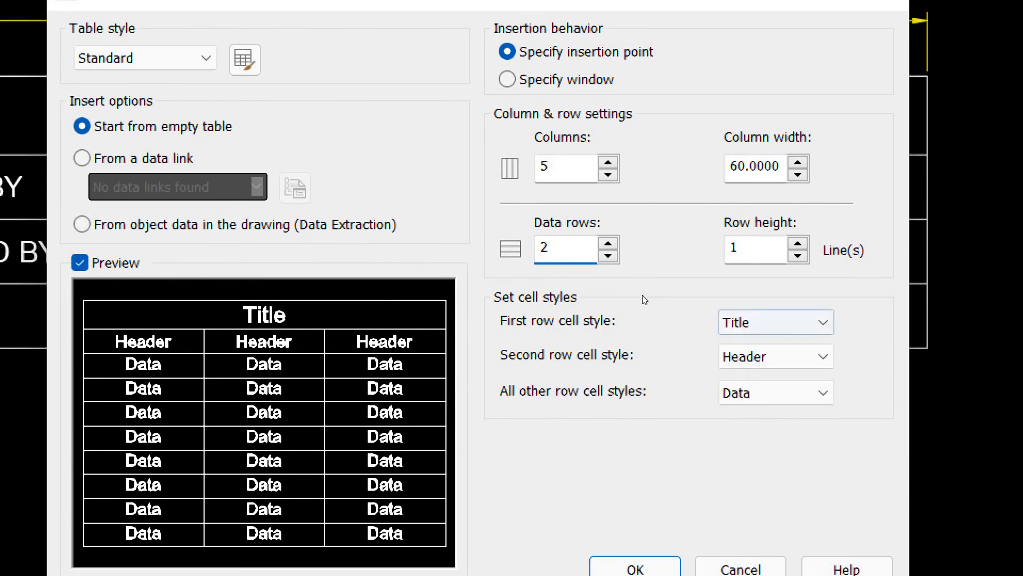
pyautogui.click(644, 296)
pyautogui.click(645, 307)
pyautogui.click(645, 316)
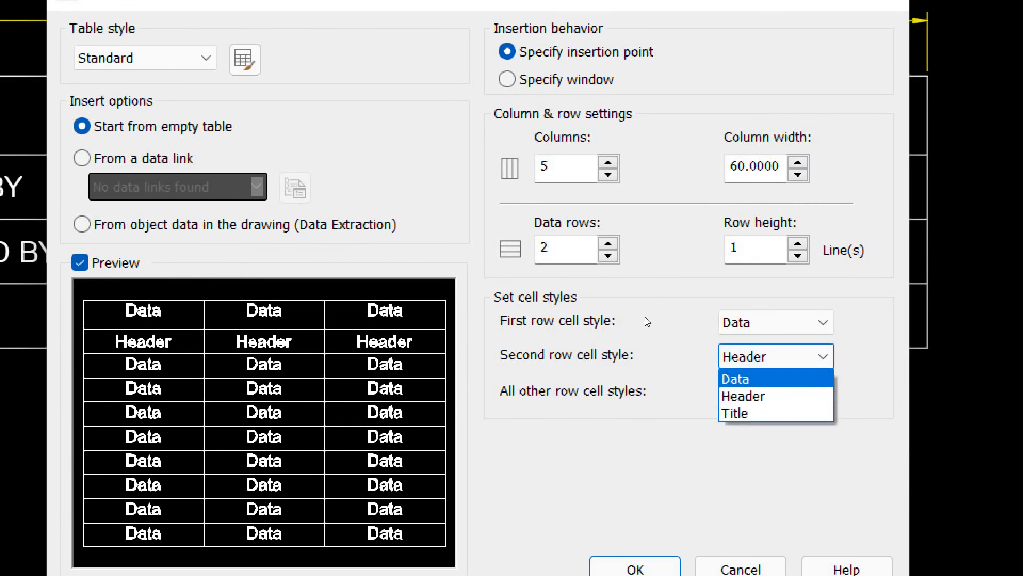
pyautogui.click(645, 321)
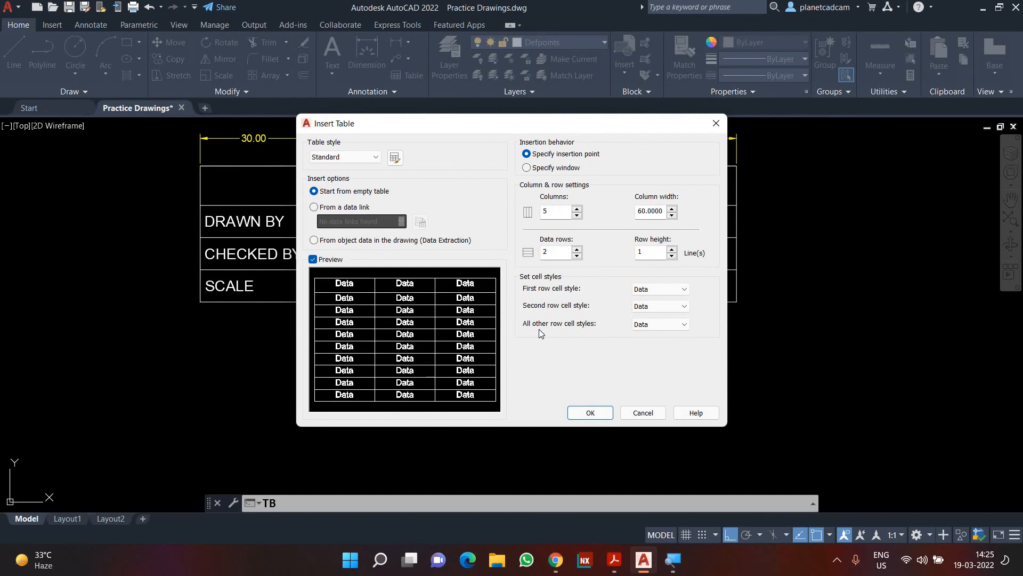
# Step: Insert the table below the existing title block, aligned with its left edge, and leave its cells empty
pyautogui.click(601, 413)
pyautogui.scroll(-2, 337, 354)
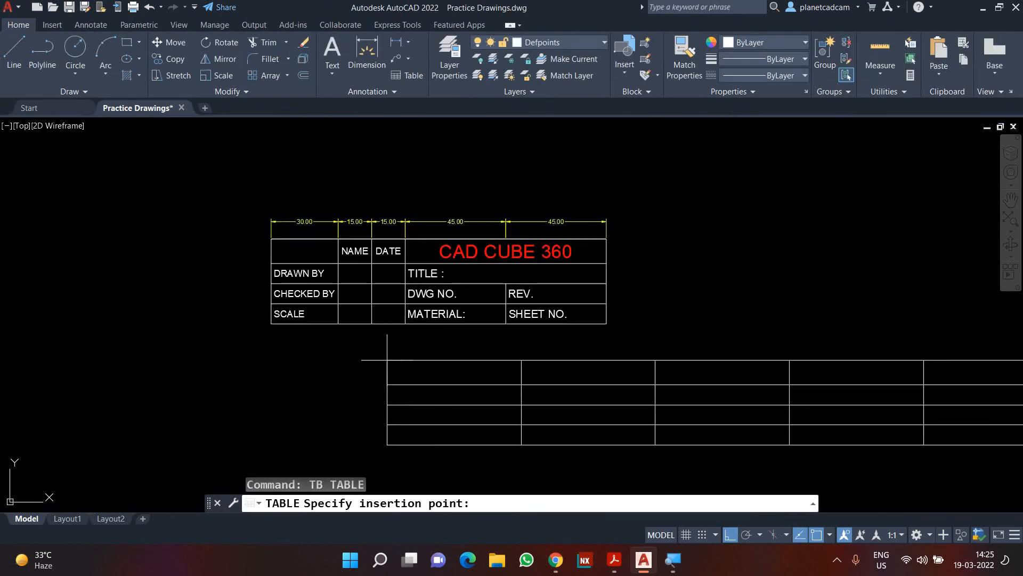
pyautogui.moveTo(337, 353); pyautogui.dragTo(275, 327, button='middle')
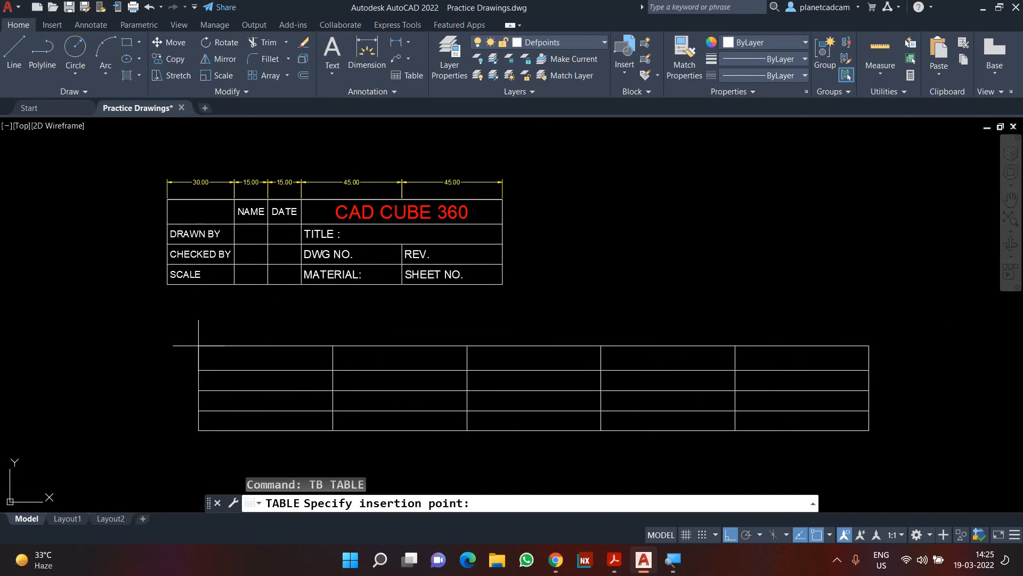
pyautogui.click(167, 340)
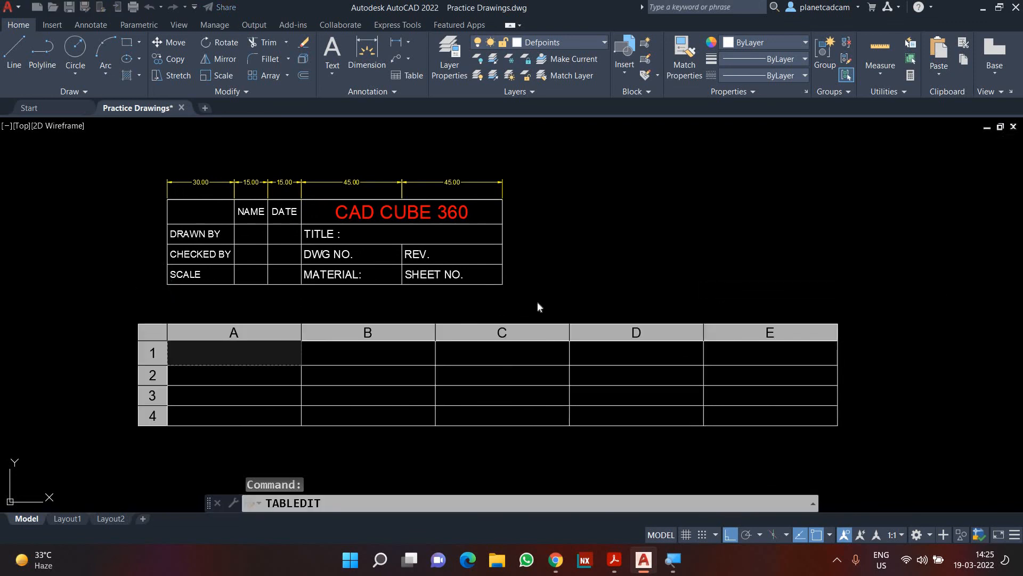
pyautogui.click(368, 308)
pyautogui.moveTo(318, 301); pyautogui.dragTo(336, 274, button='middle')
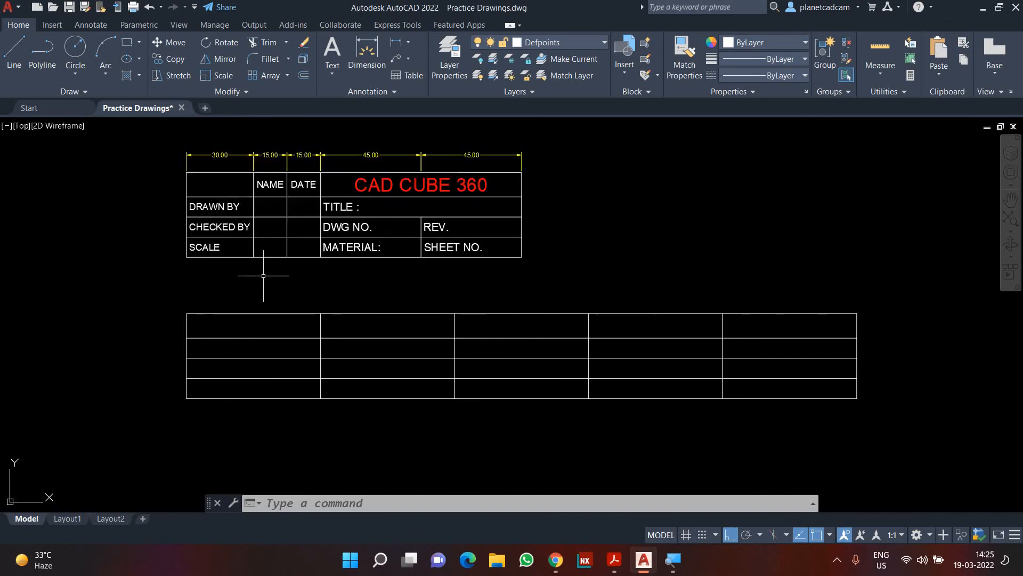
pyautogui.doubleClick(246, 346)
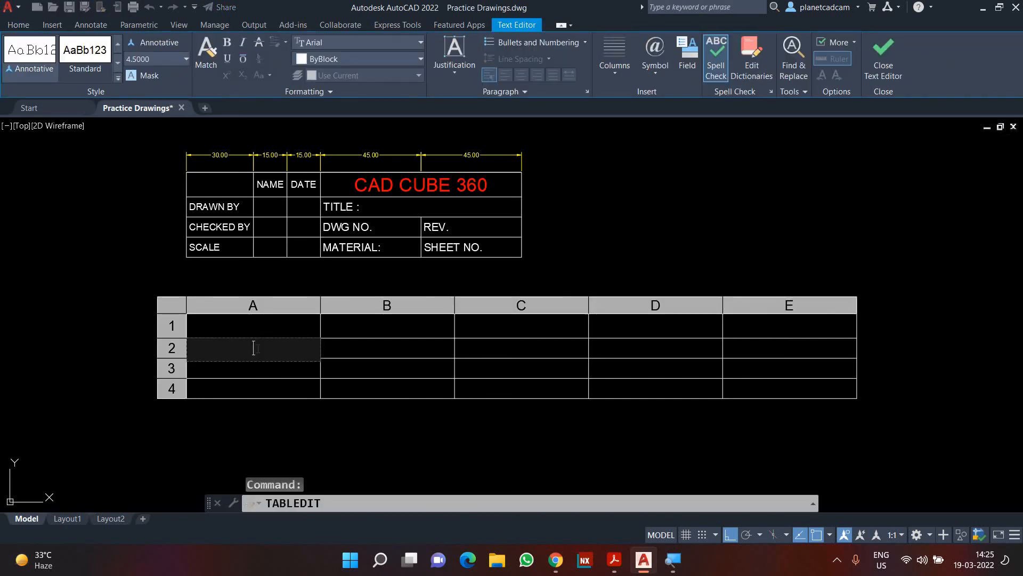
pyautogui.write('DRA')
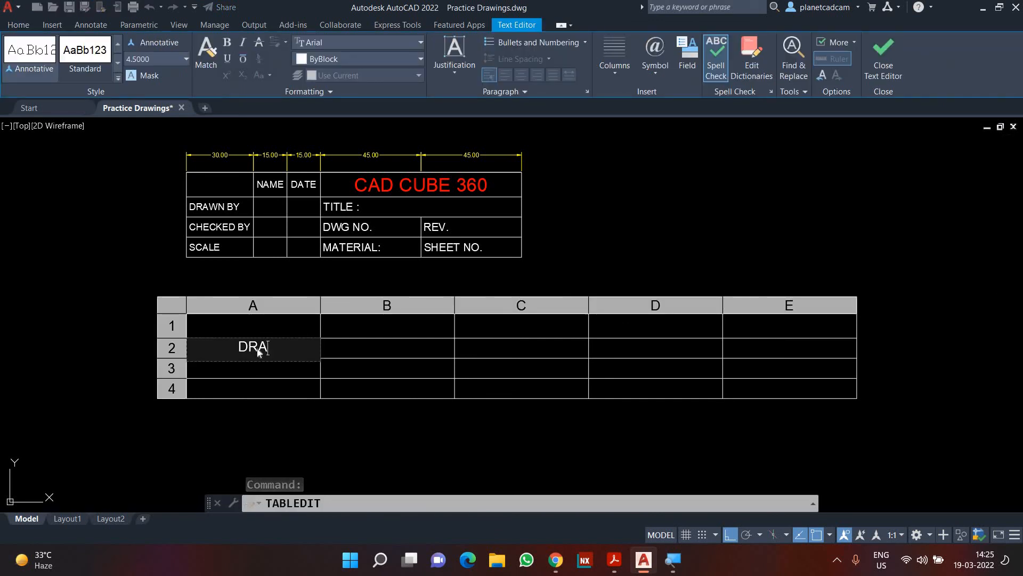
pyautogui.press('Escape')
pyautogui.press('Return')
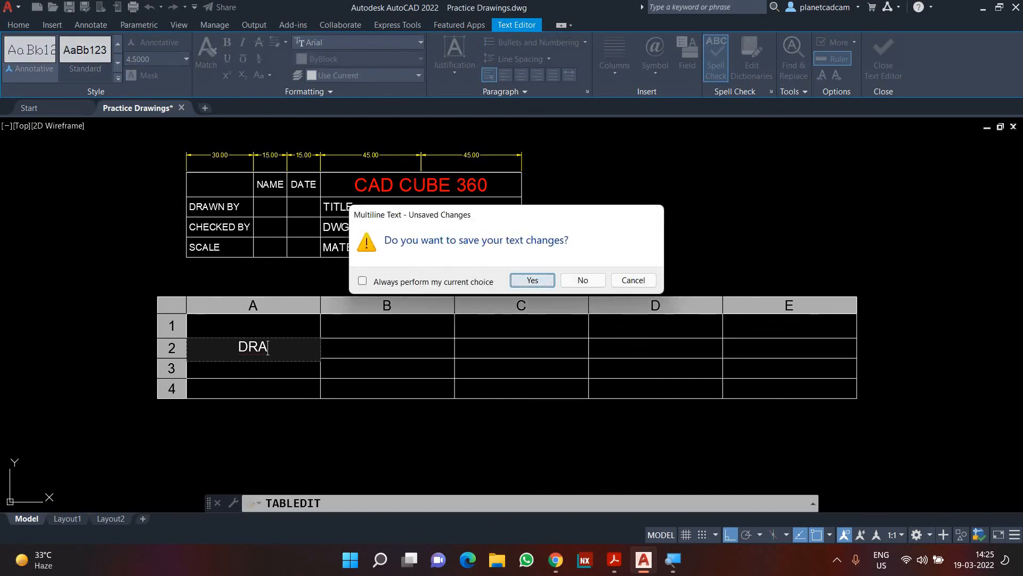
pyautogui.hotkey('ctrl', 'z')
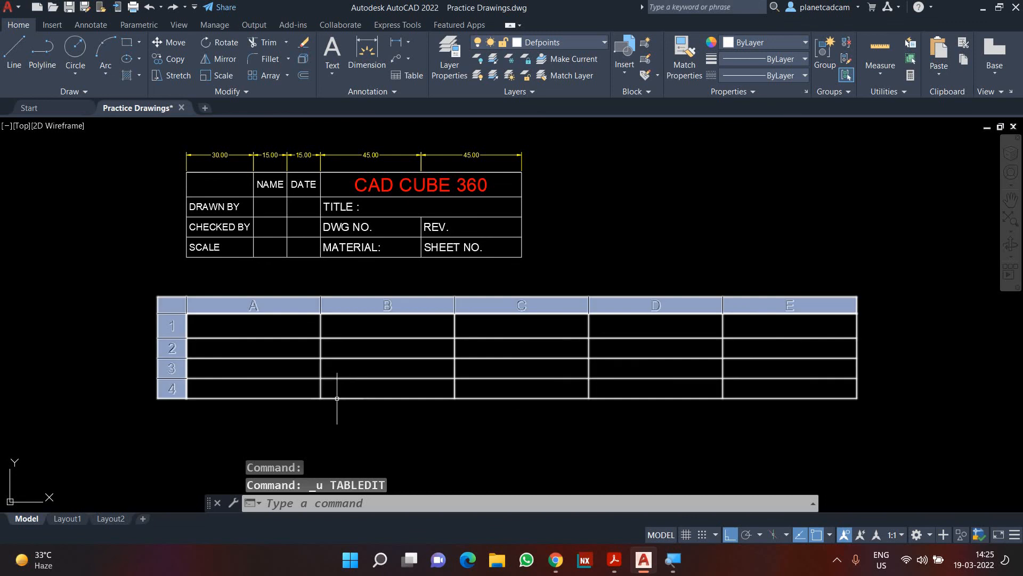
# Step: Check the font name of the Standard text style and leave the style settings without changes
pyautogui.write('ST')
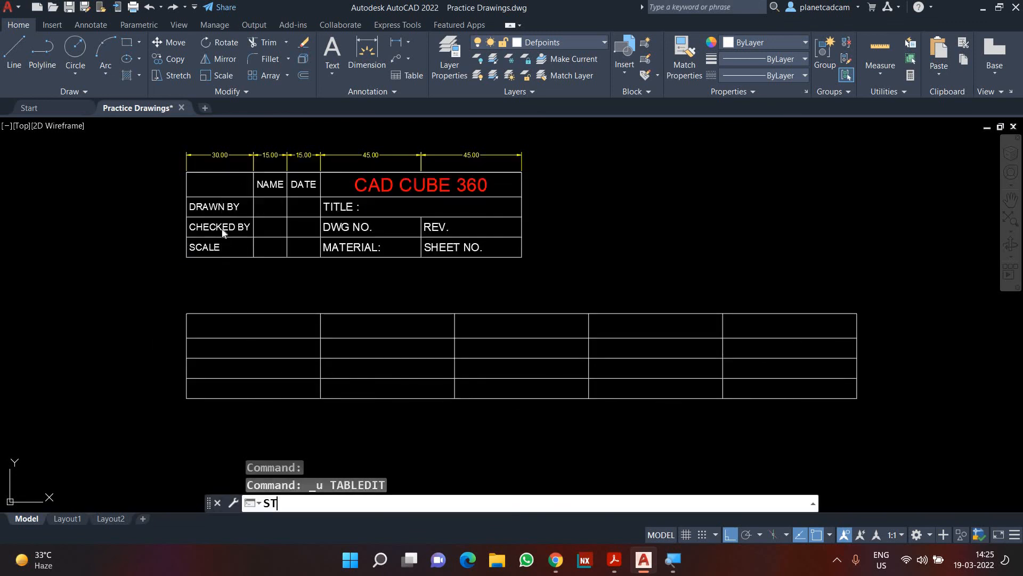
pyautogui.press('Return')
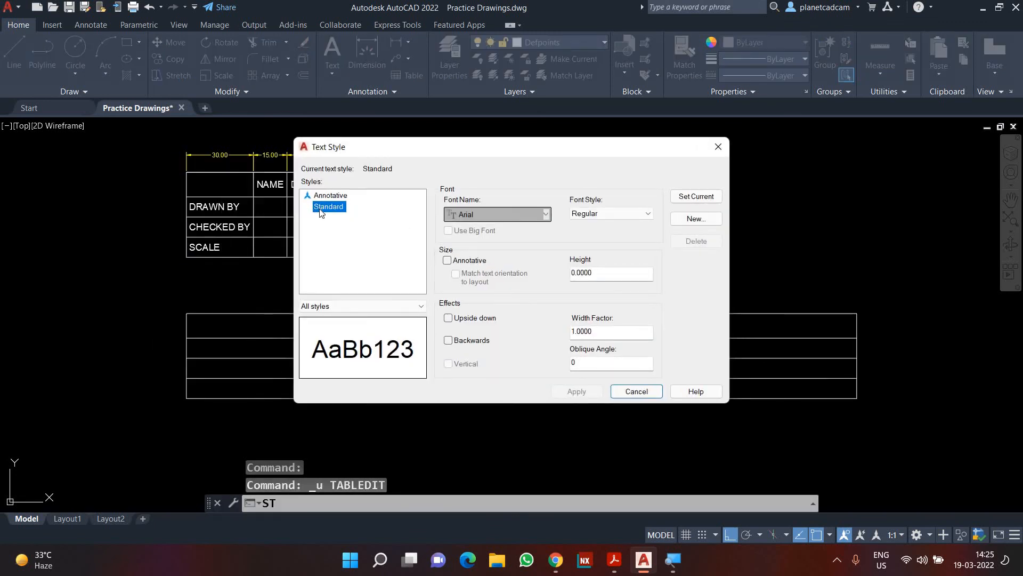
pyautogui.click(485, 219)
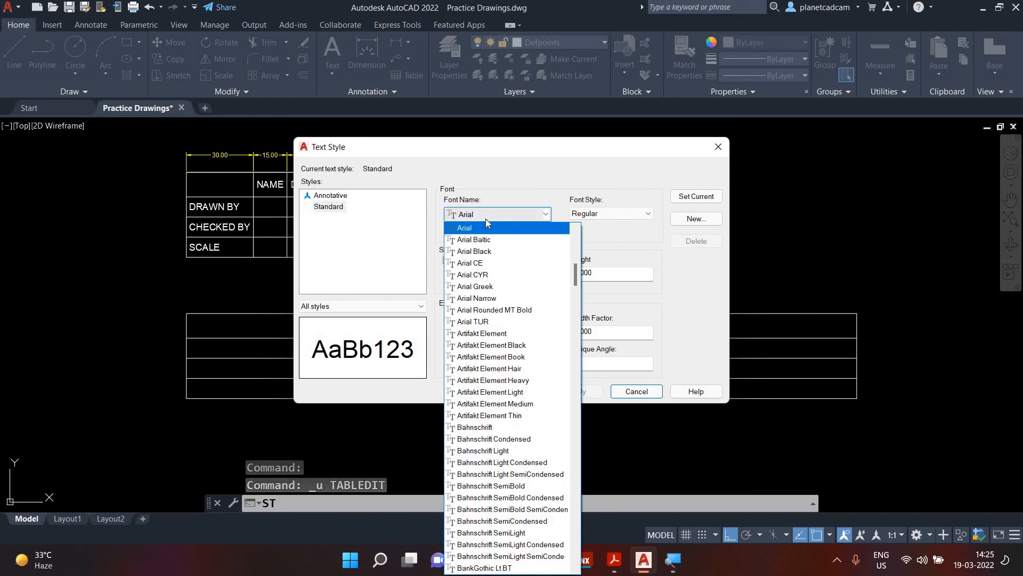
pyautogui.click(485, 215)
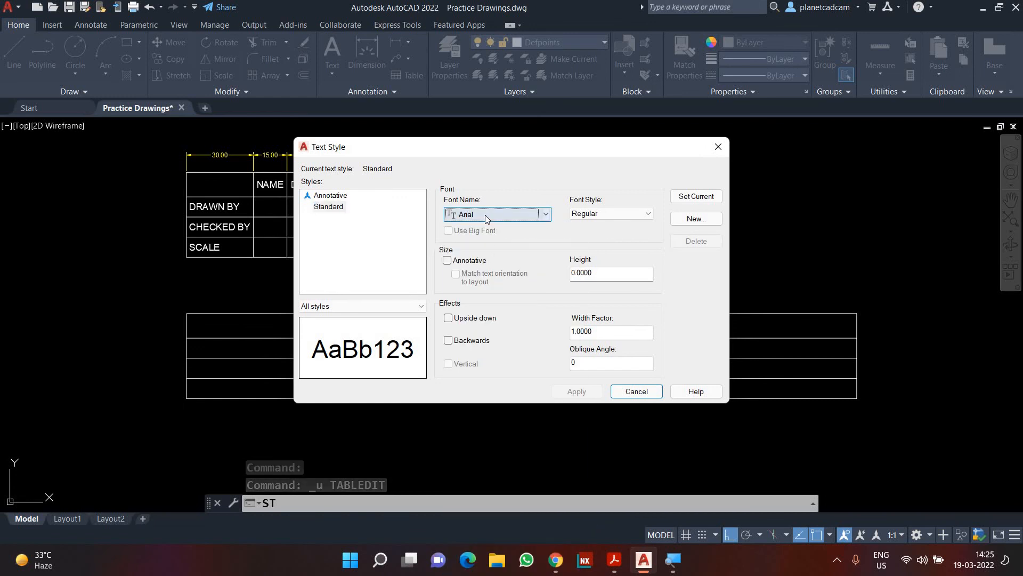
pyautogui.click(638, 393)
# Step: Enter DRAWN BY, CHECKED BY and SCALE in cells A2, A3 and A4 of the new table
pyautogui.click(294, 349)
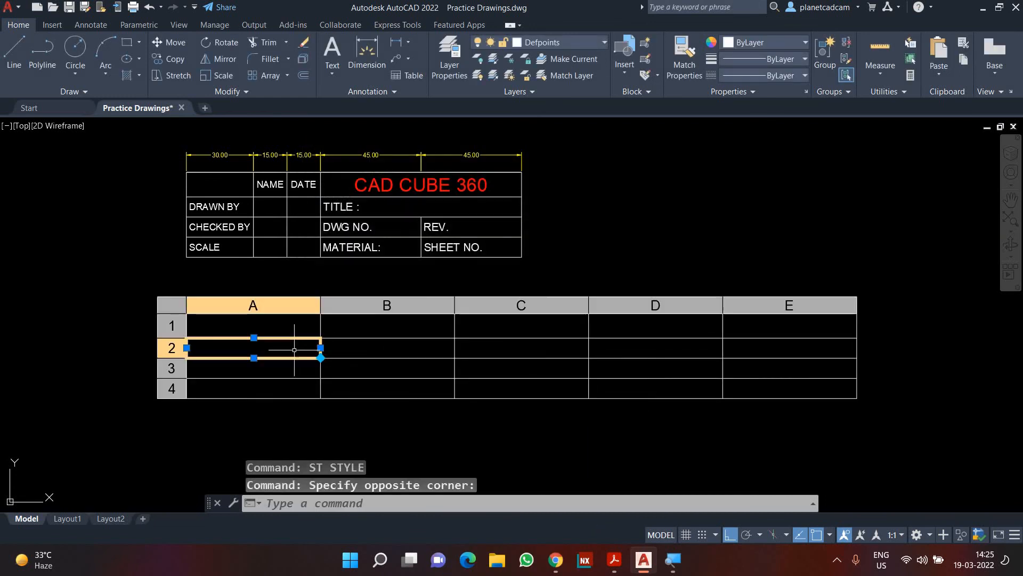
pyautogui.doubleClick(253, 348)
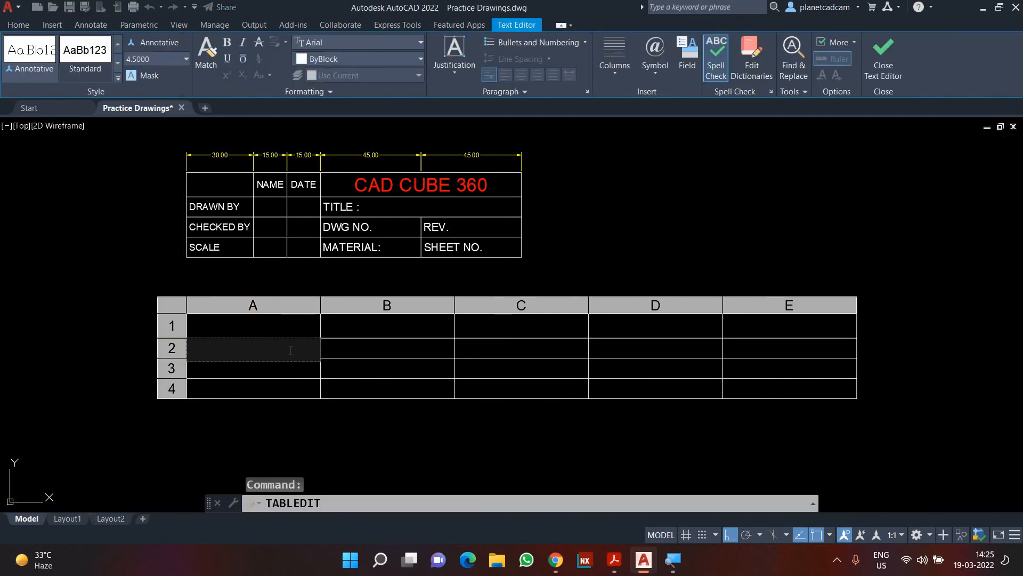
pyautogui.write('DRAWN BU')
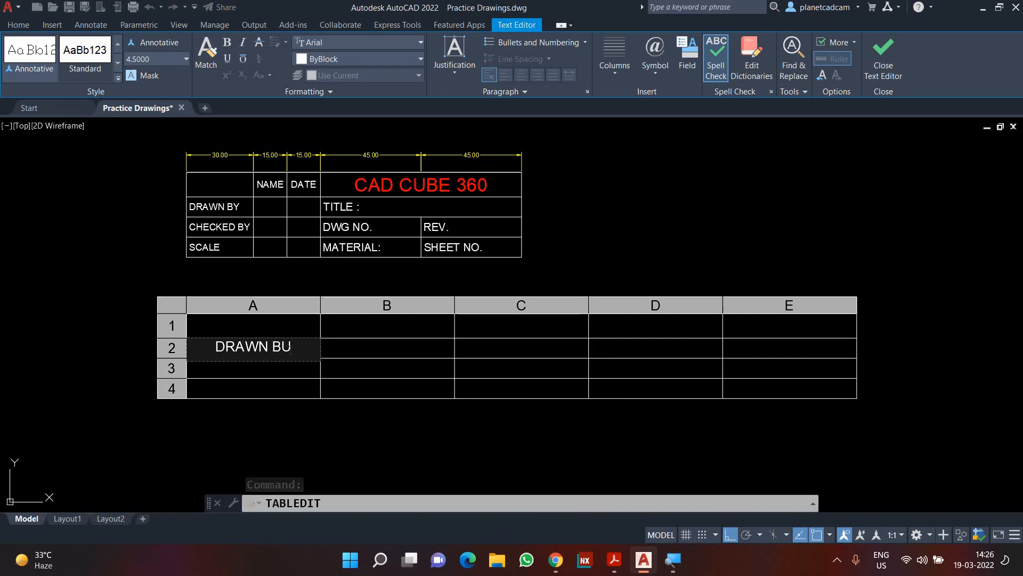
pyautogui.press('BackSpace')
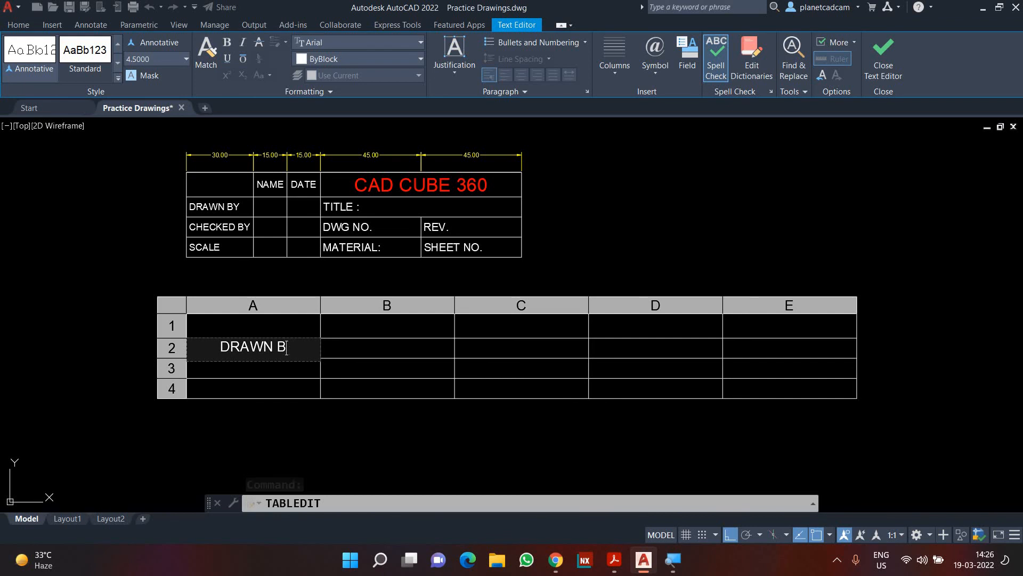
pyautogui.write('Y')
pyautogui.press('Return')
pyautogui.write('C')
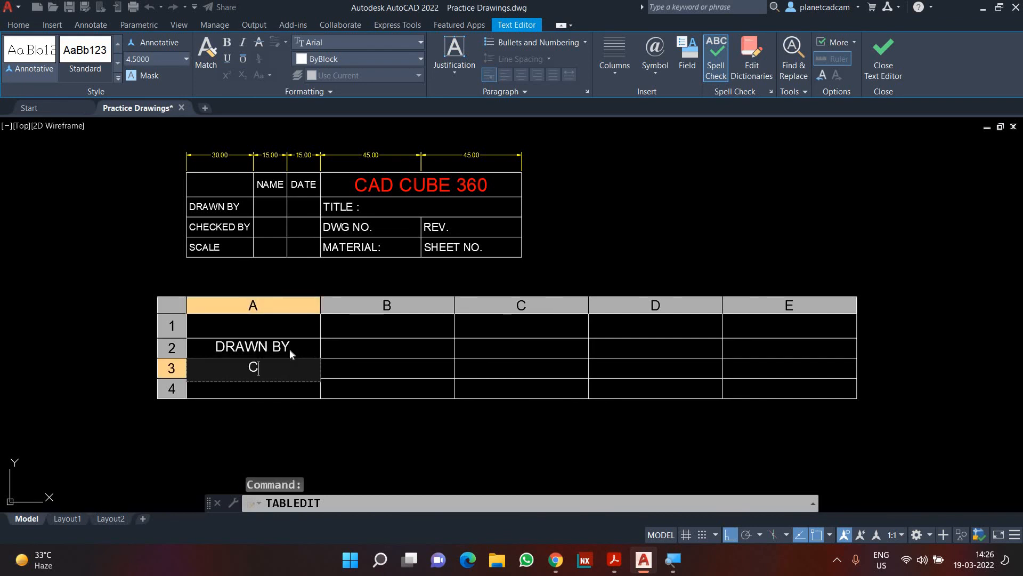
pyautogui.write('HECKED BY')
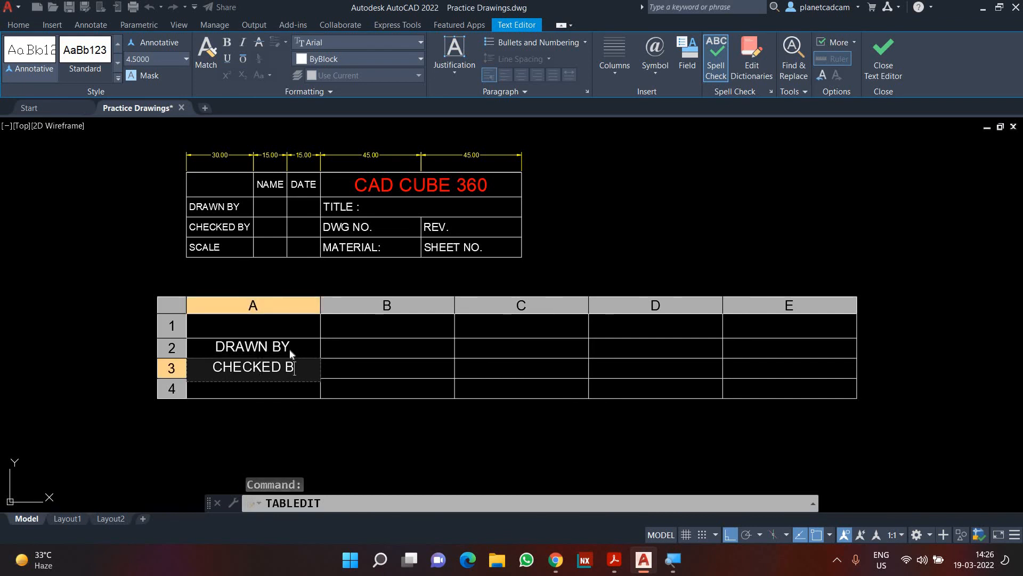
pyautogui.press('Return')
pyautogui.write('SCALE')
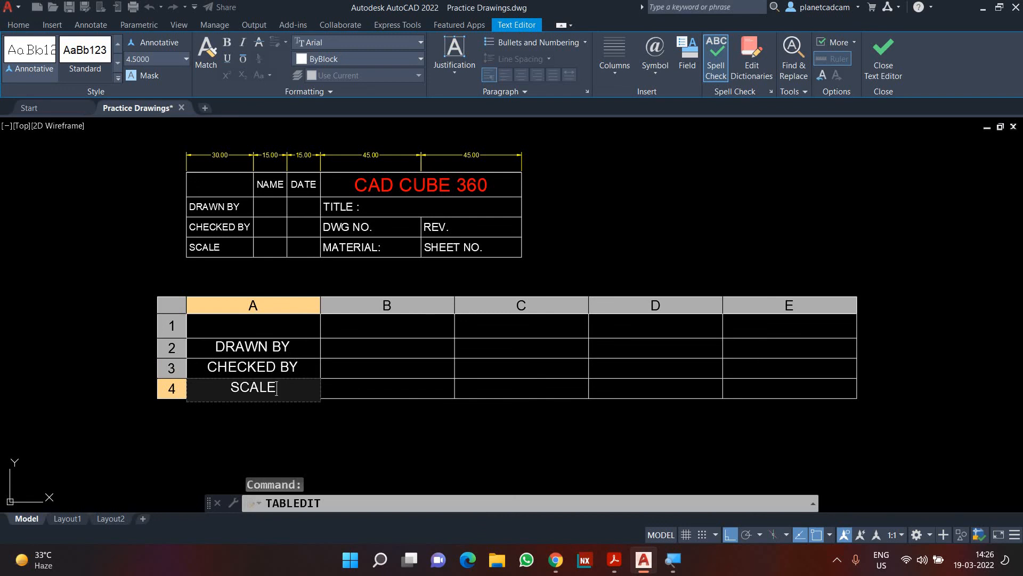
pyautogui.press('Escape')
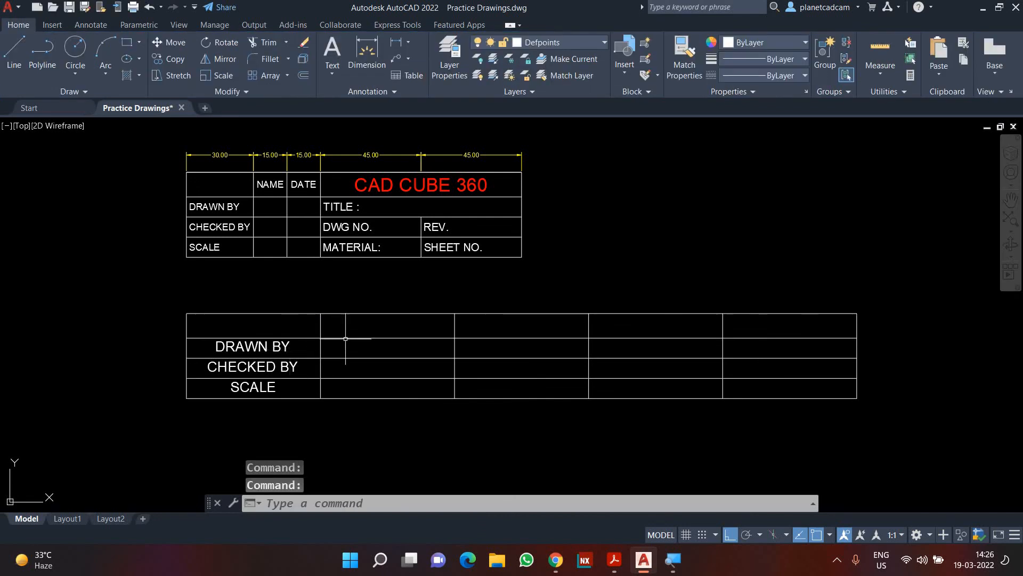
# Step: Enter NAME in cell B1 and DATE in cell C1 of the new table
pyautogui.doubleClick(357, 326)
pyautogui.write('N')
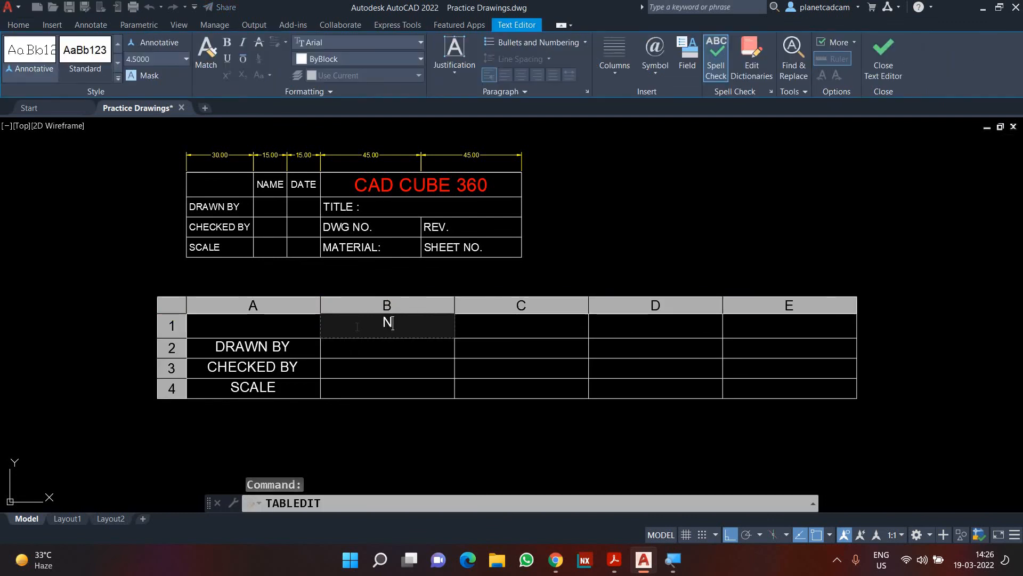
pyautogui.write('AE=')
pyautogui.press('BackSpace')
pyautogui.press('BackSpace')
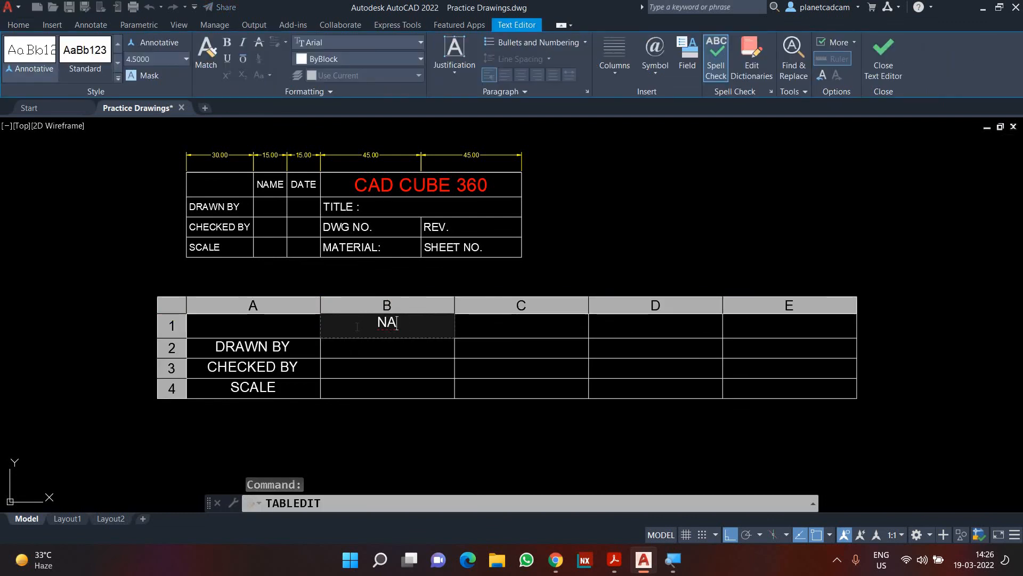
pyautogui.write('ME')
pyautogui.press('Tab')
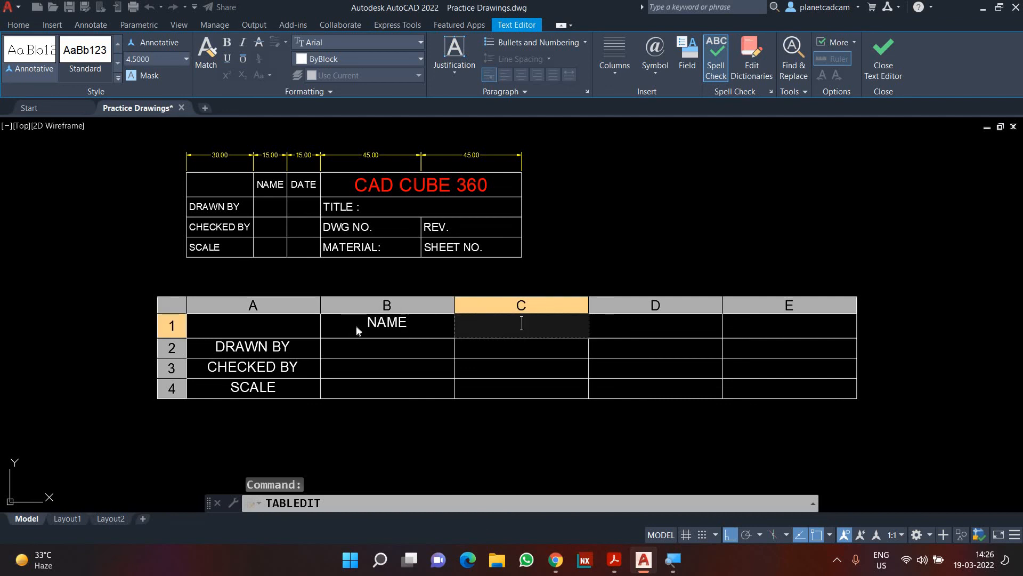
pyautogui.write('DATE')
pyautogui.press('Return')
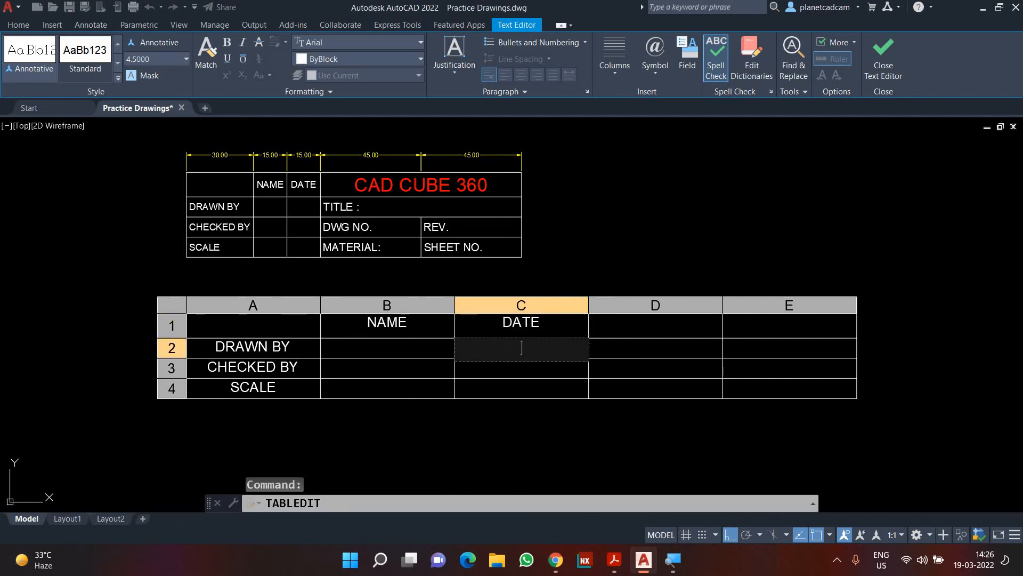
pyautogui.press('Escape')
# Step: Merge cells D1 to E2 horizontally so that each of the two rows has one wide cell
pyautogui.click(628, 330)
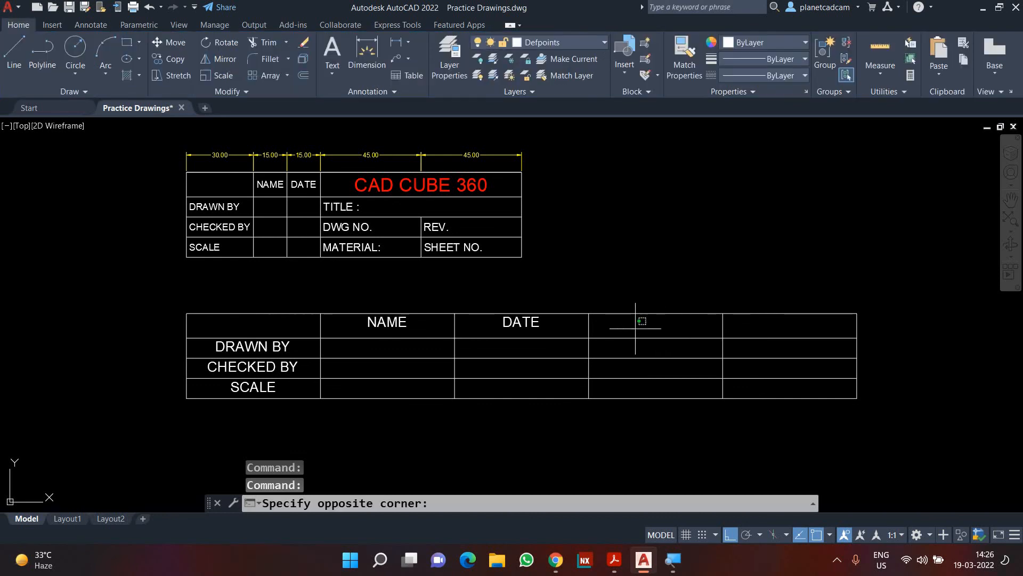
pyautogui.click(749, 330)
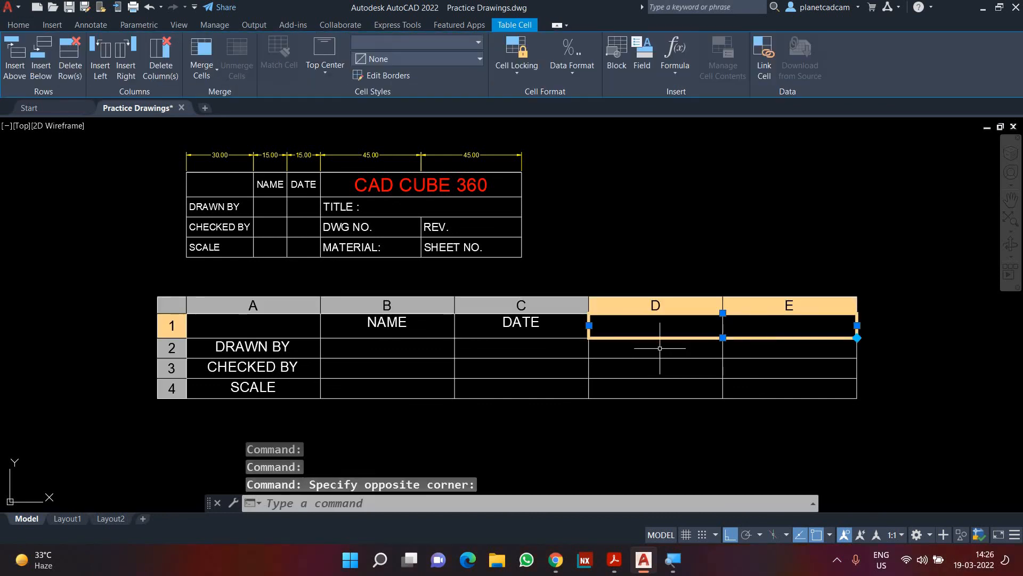
pyautogui.moveTo(665, 346); pyautogui.dragTo(740, 349)
pyautogui.moveTo(658, 328); pyautogui.dragTo(748, 327)
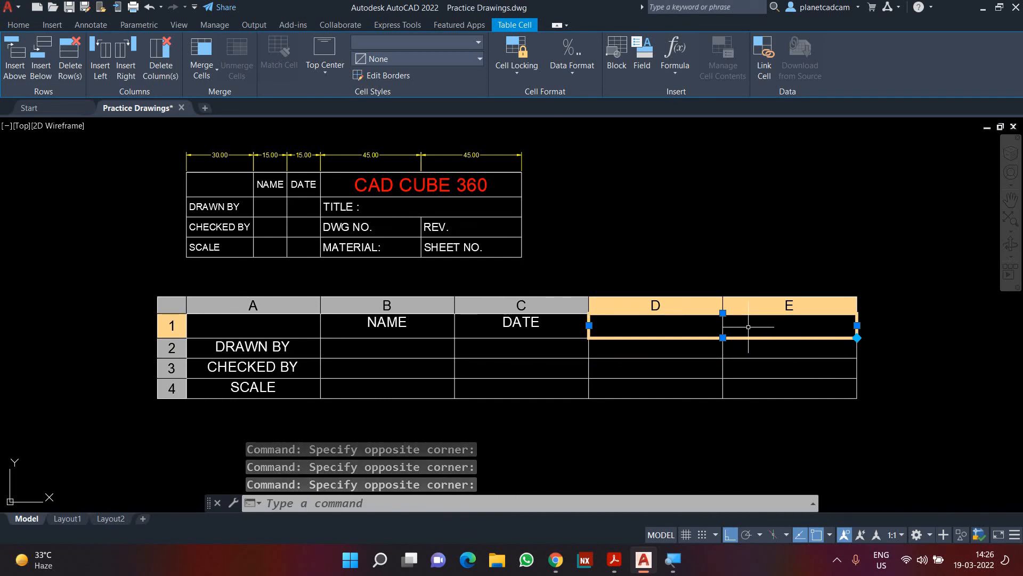
pyautogui.moveTo(679, 345); pyautogui.dragTo(748, 327)
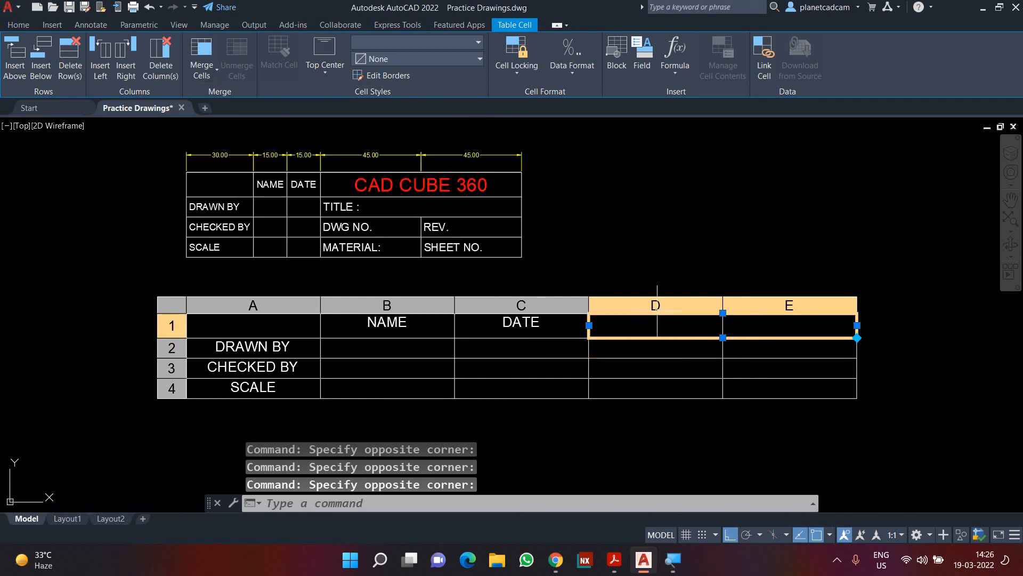
pyautogui.moveTo(671, 326); pyautogui.dragTo(777, 347)
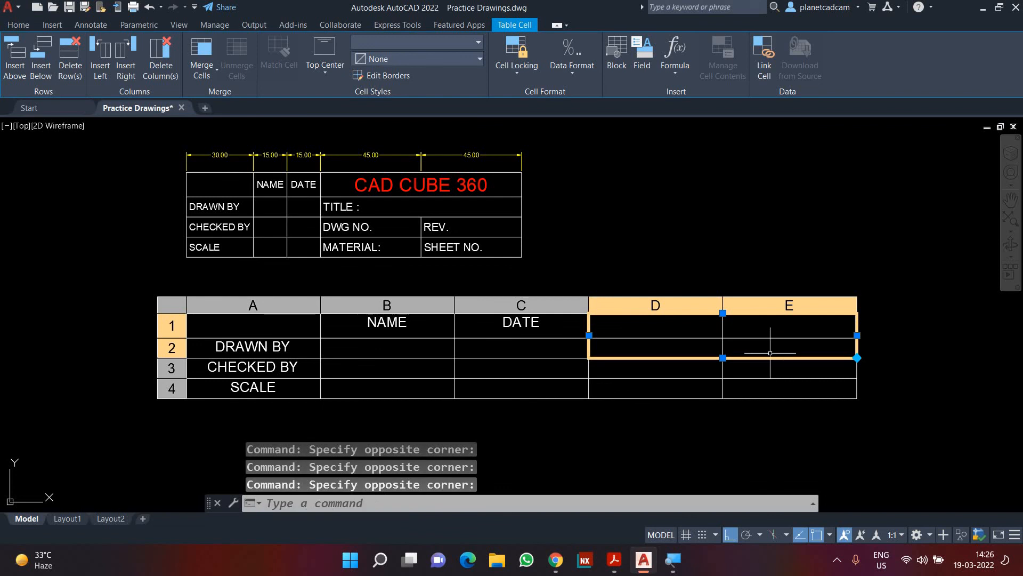
pyautogui.click(214, 85)
pyautogui.click(229, 121)
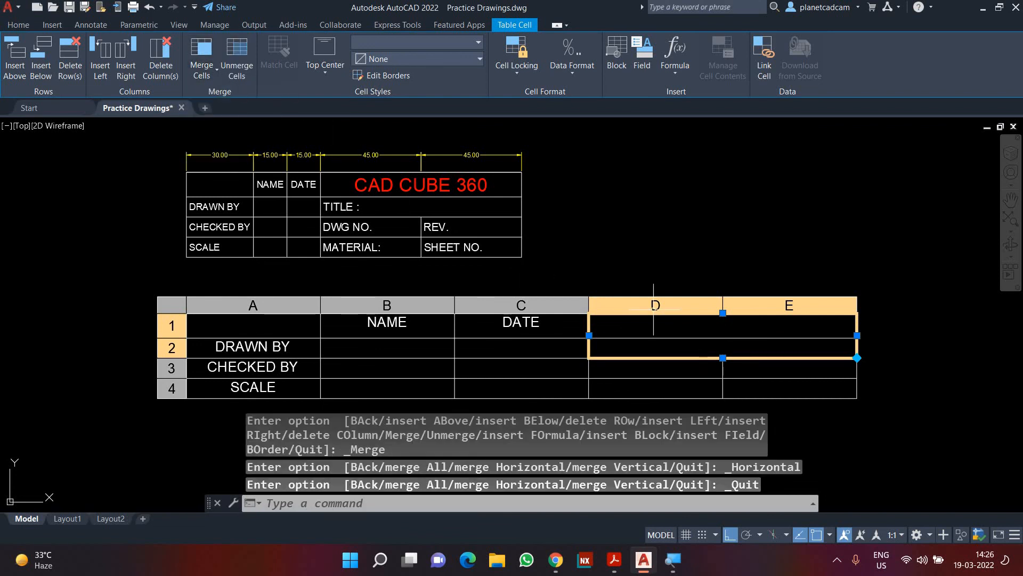
# Step: Enter CAD CUBE 360 in the merged cell of the first row
pyautogui.click(643, 366)
pyautogui.doubleClick(641, 328)
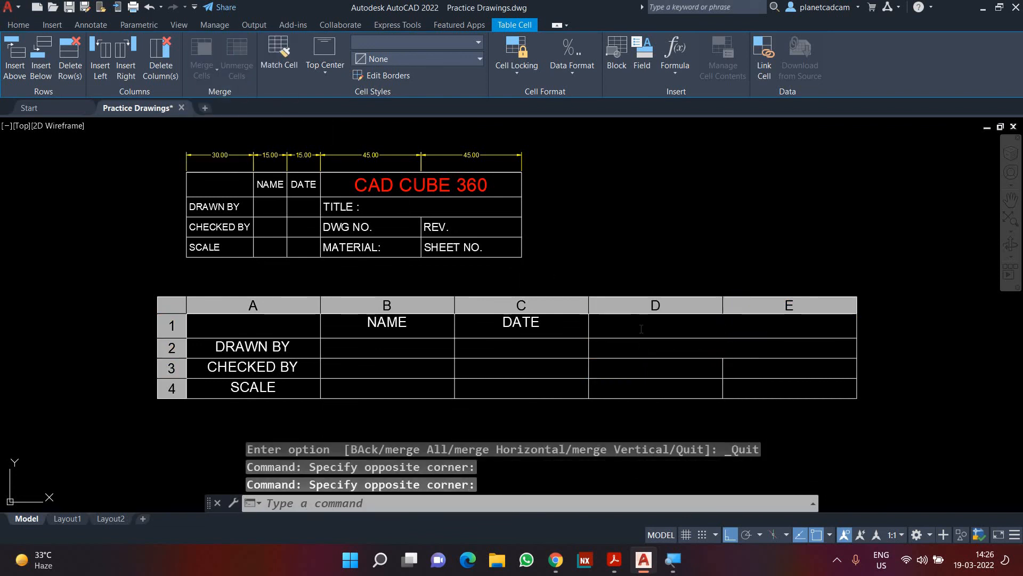
pyautogui.write('CAD')
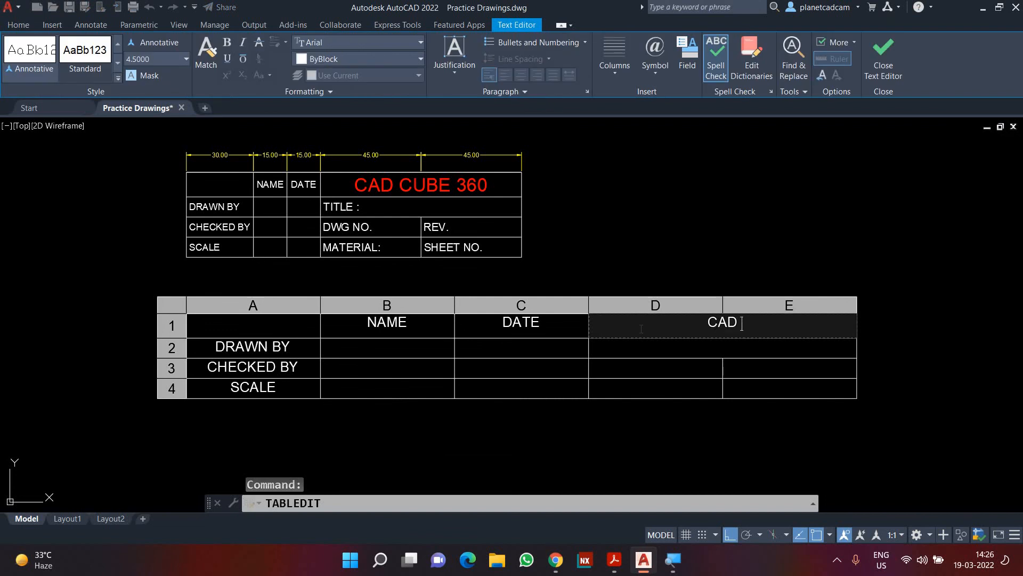
pyautogui.write(' CUVE')
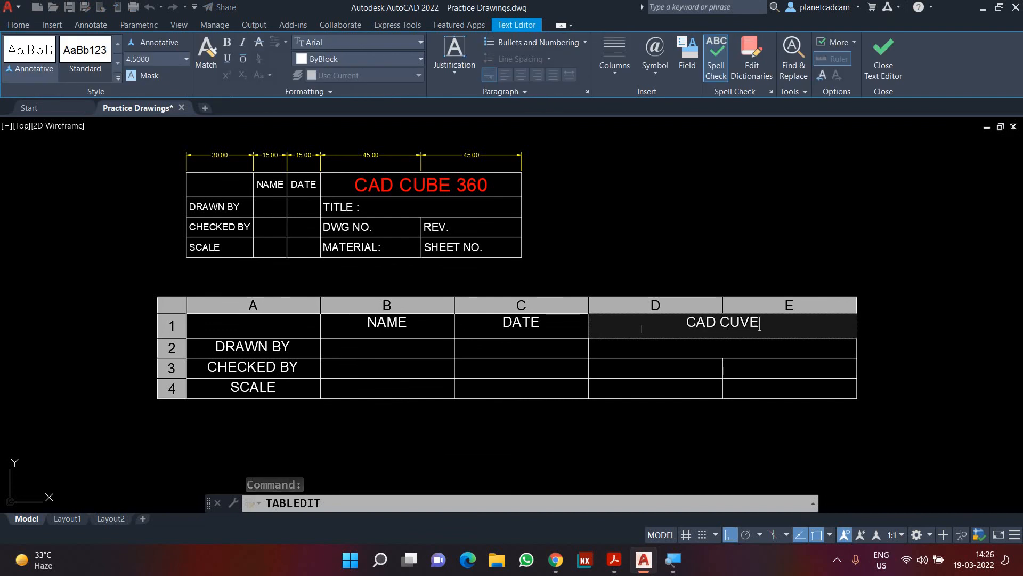
pyautogui.press('BackSpace')
pyautogui.press('BackSpace')
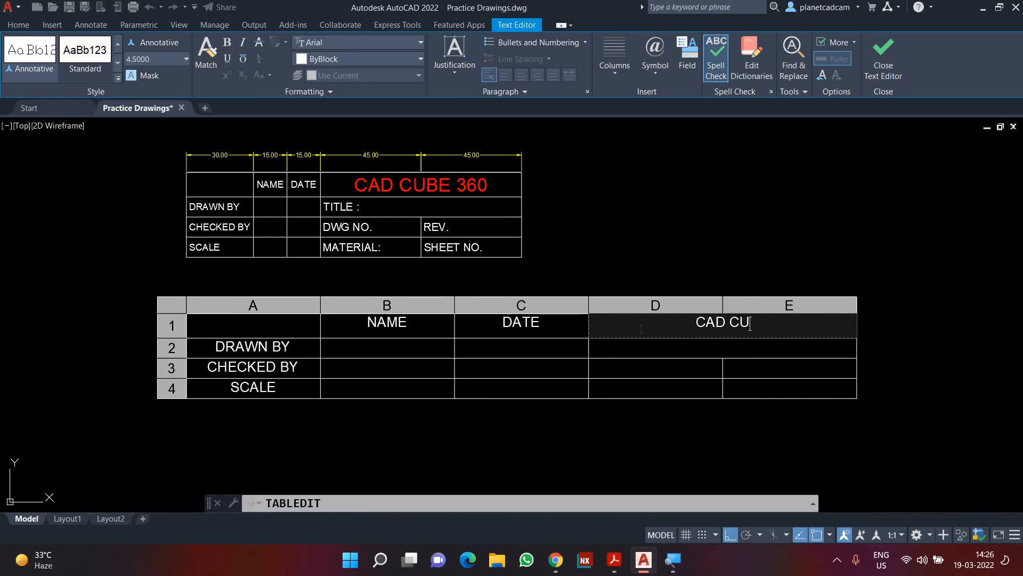
pyautogui.write('U')
pyautogui.press('BackSpace')
pyautogui.write('BE')
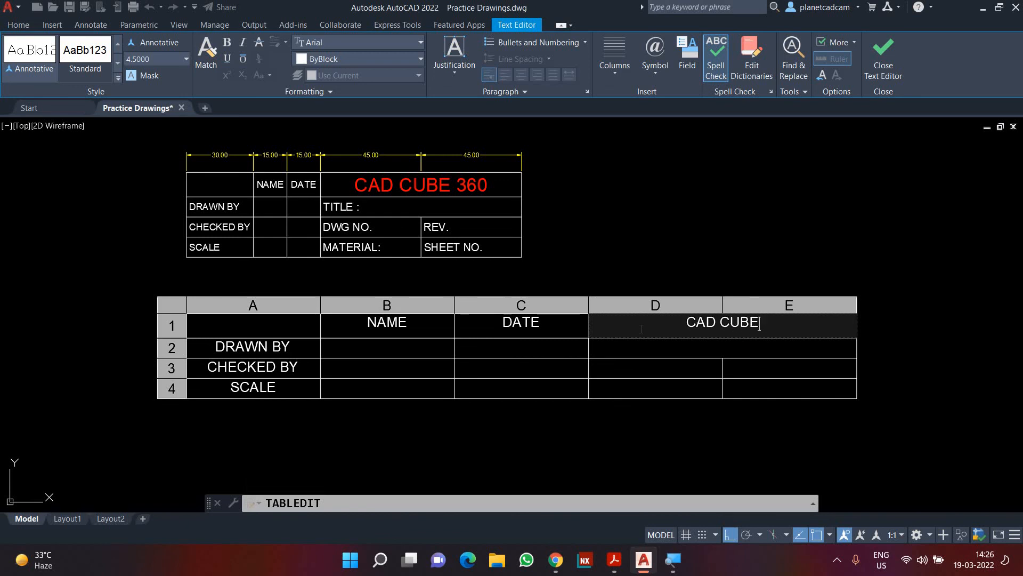
pyautogui.write(' 360')
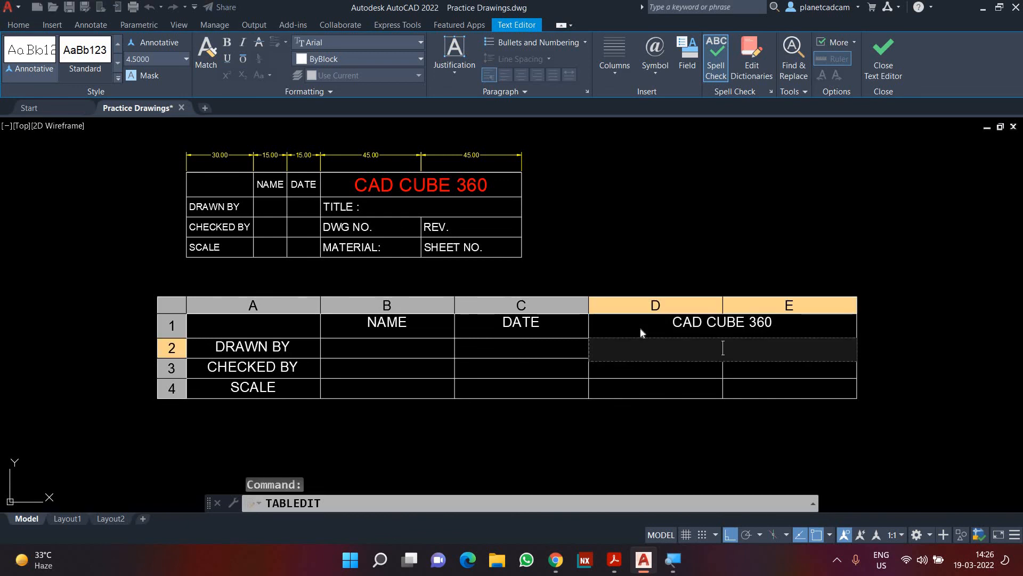
pyautogui.press('Return')
# Step: Enter TITLE : in the merged second-row cell, DWG NO. in cell D3 and MATERIAL. in cell D4
pyautogui.write('TITL')
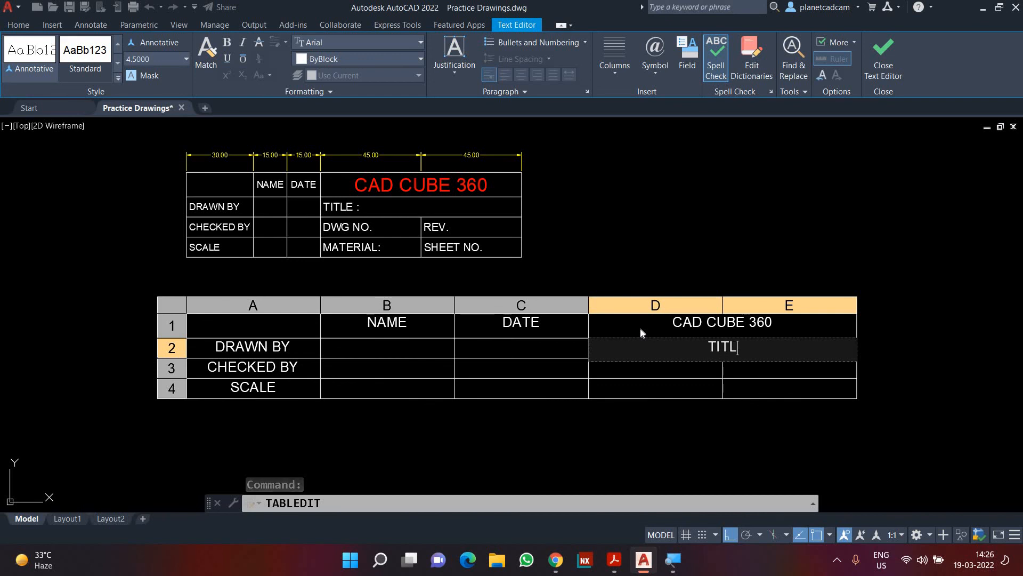
pyautogui.write('E :')
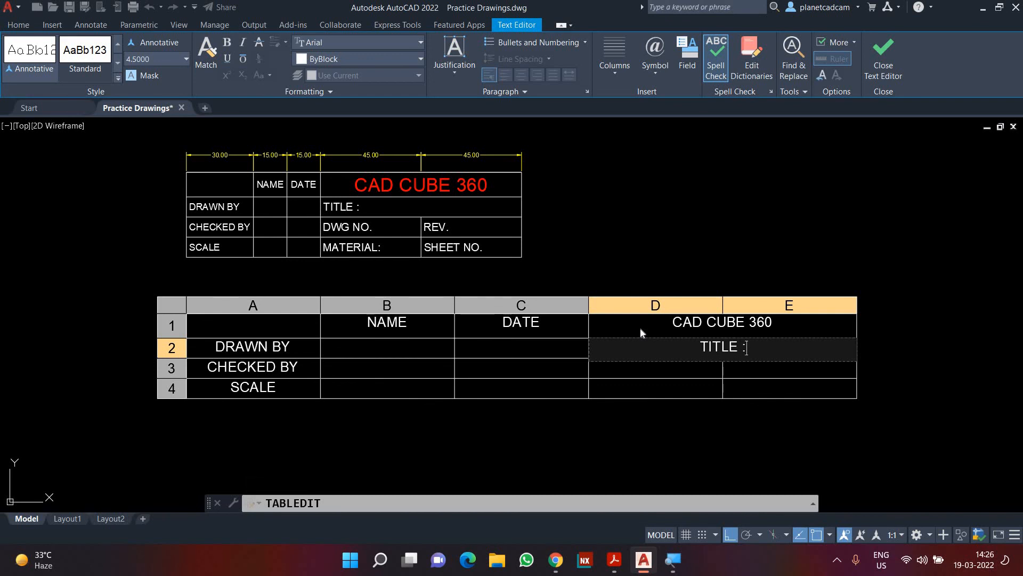
pyautogui.press('Return')
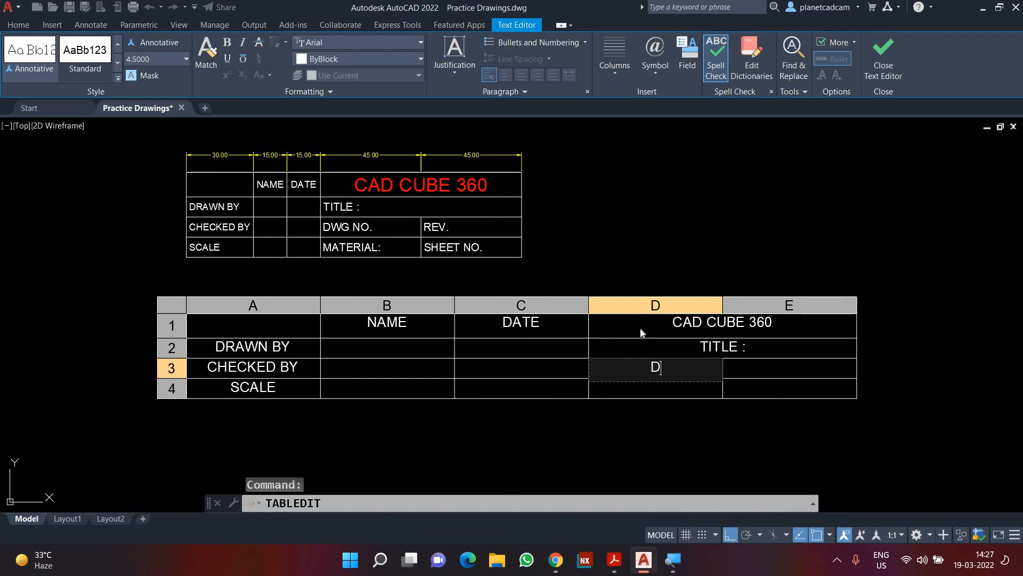
pyautogui.write('DWH')
pyautogui.press('BackSpace')
pyautogui.write('G')
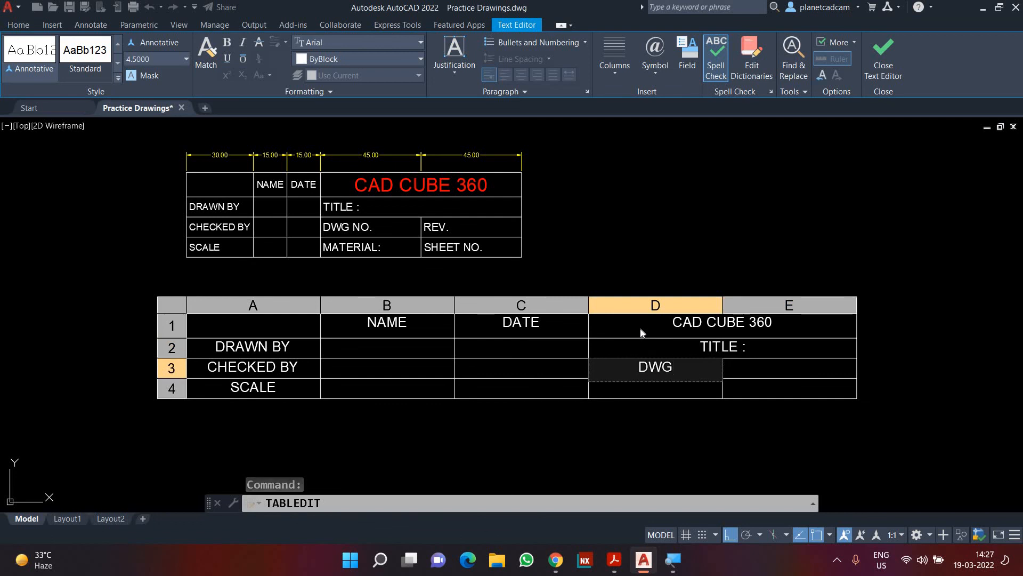
pyautogui.write(' NO.')
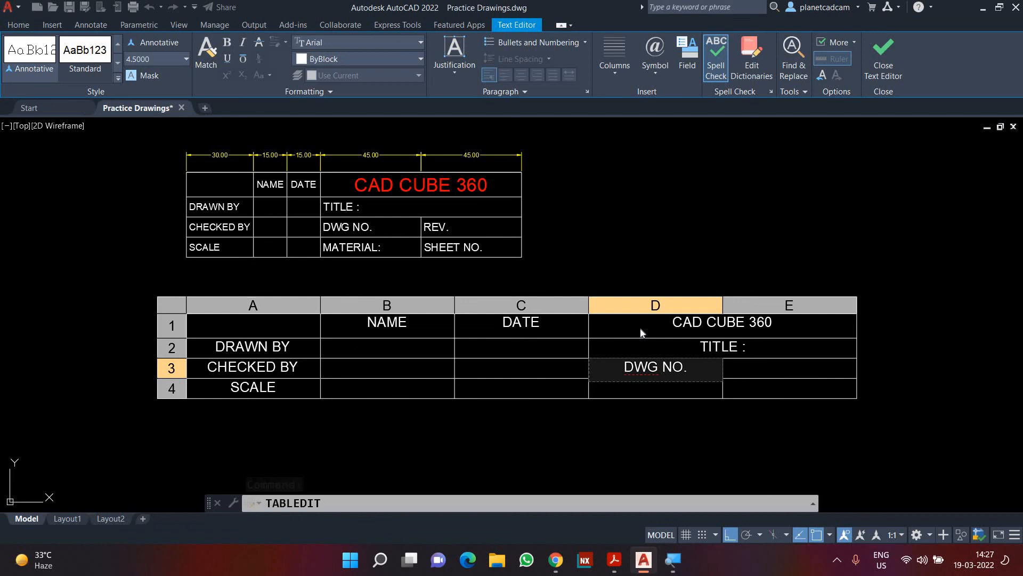
pyautogui.press('Return')
pyautogui.write('MATER')
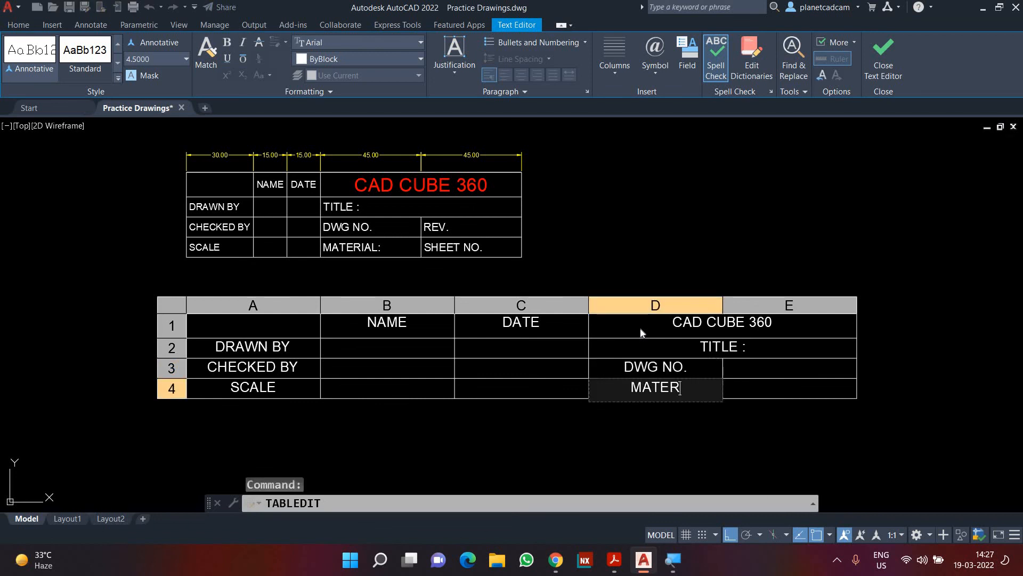
pyautogui.write('IAL.')
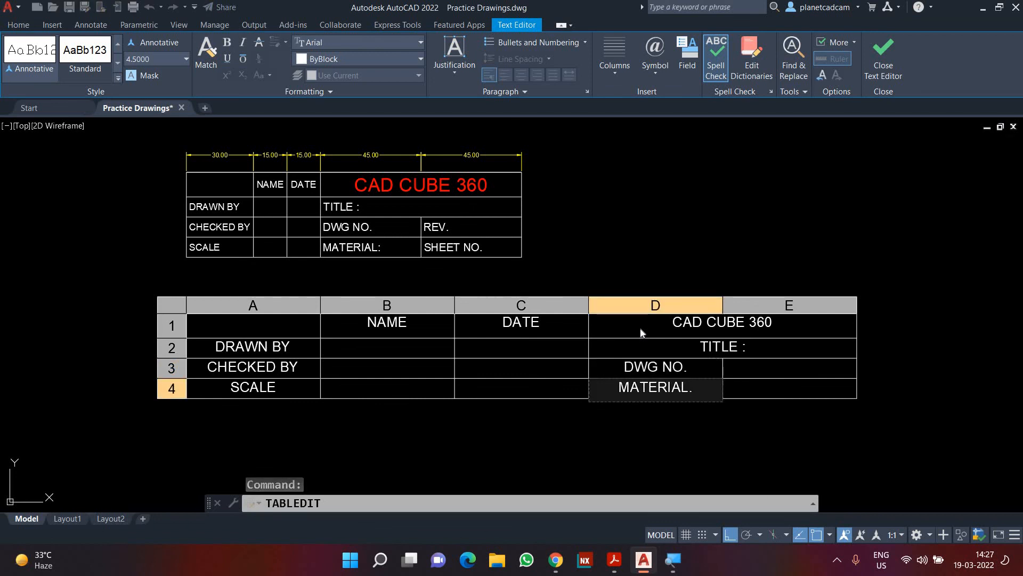
# Step: Enter SHEET NO. in cell E4 and REV. in cell E3, and finish editing the table text
pyautogui.press('Tab')
pyautogui.write('SHEET ')
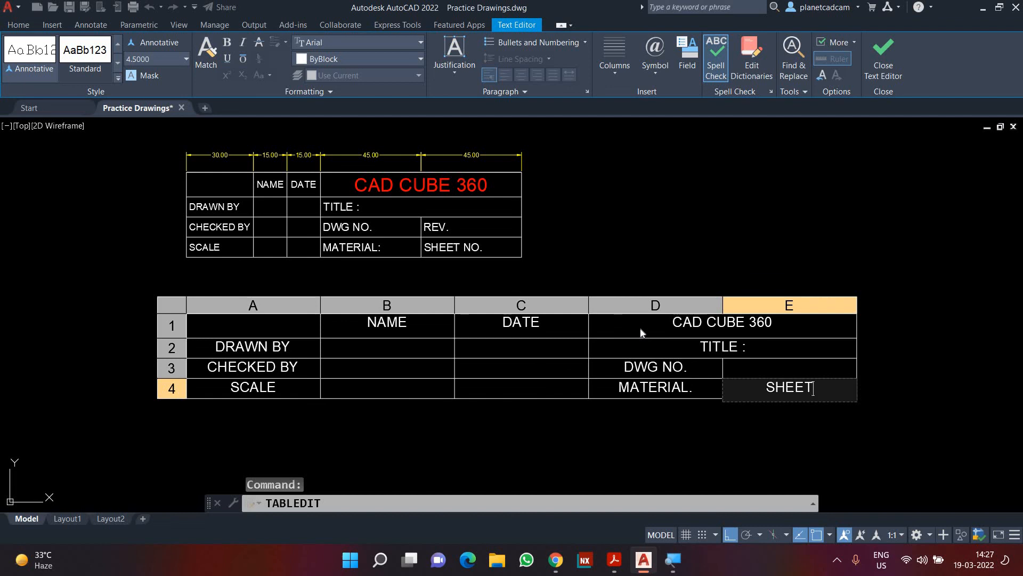
pyautogui.write('NO.')
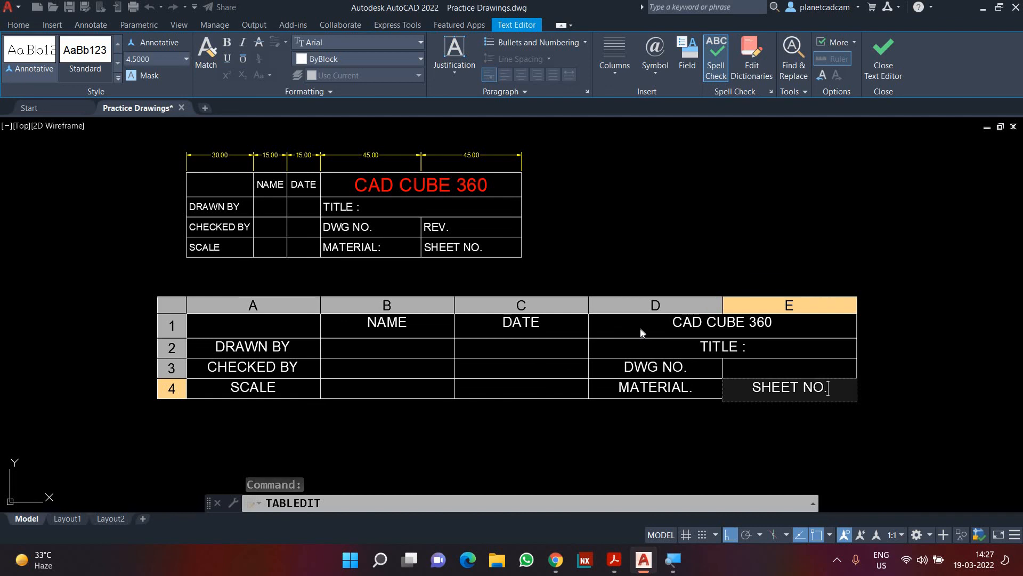
pyautogui.press('Up')
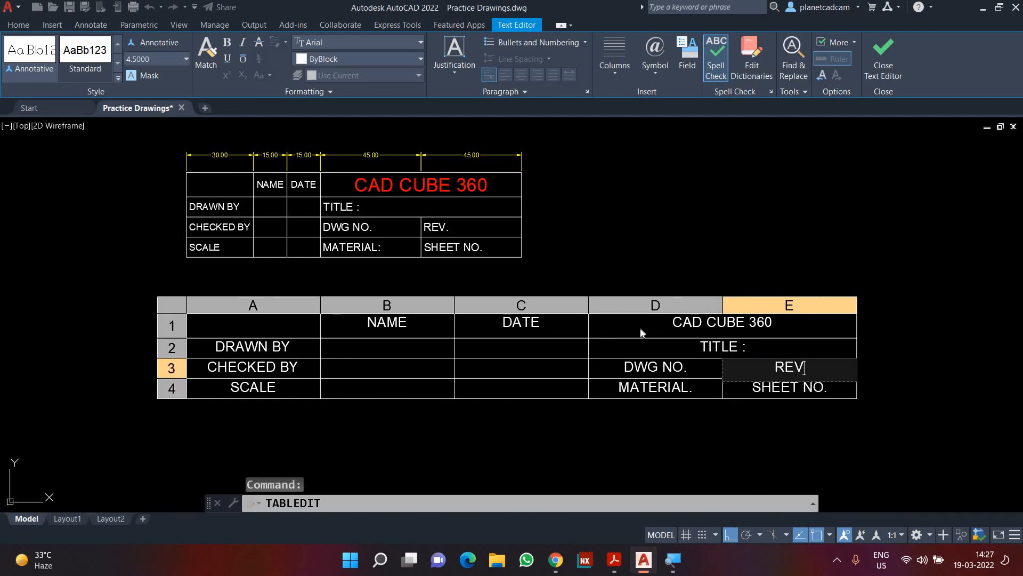
pyautogui.press('Down')
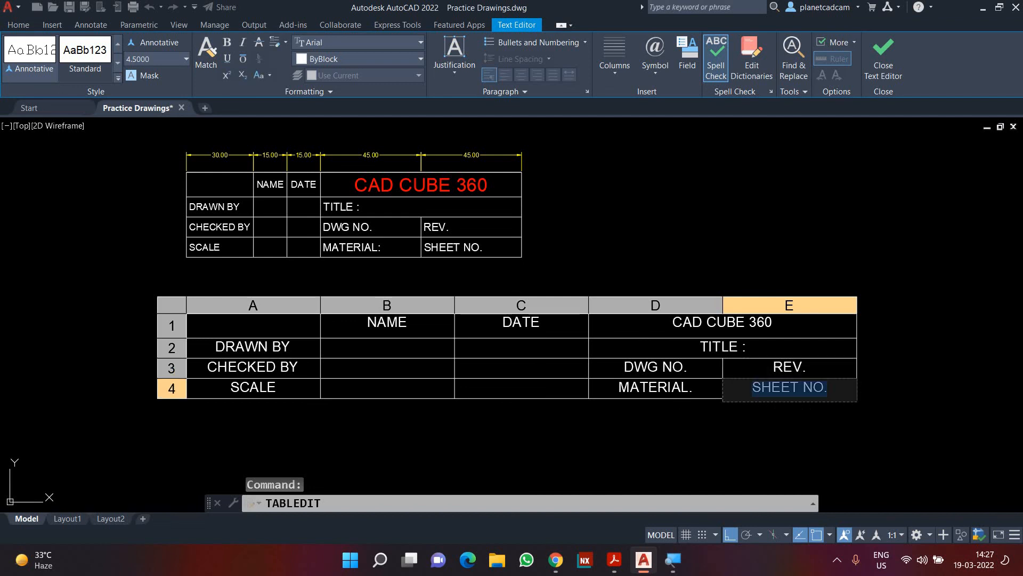
pyautogui.press('Escape')
pyautogui.press('Escape')
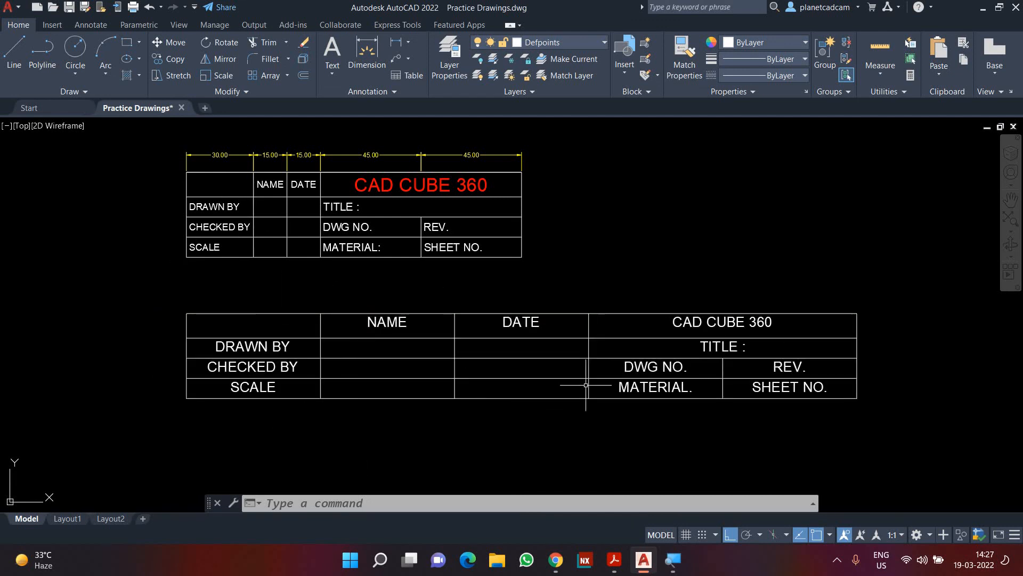
# Step: Set the text height of cells A1 to C4 to 3 in the object properties
pyautogui.moveTo(294, 275); pyautogui.dragTo(432, 281, button='middle')
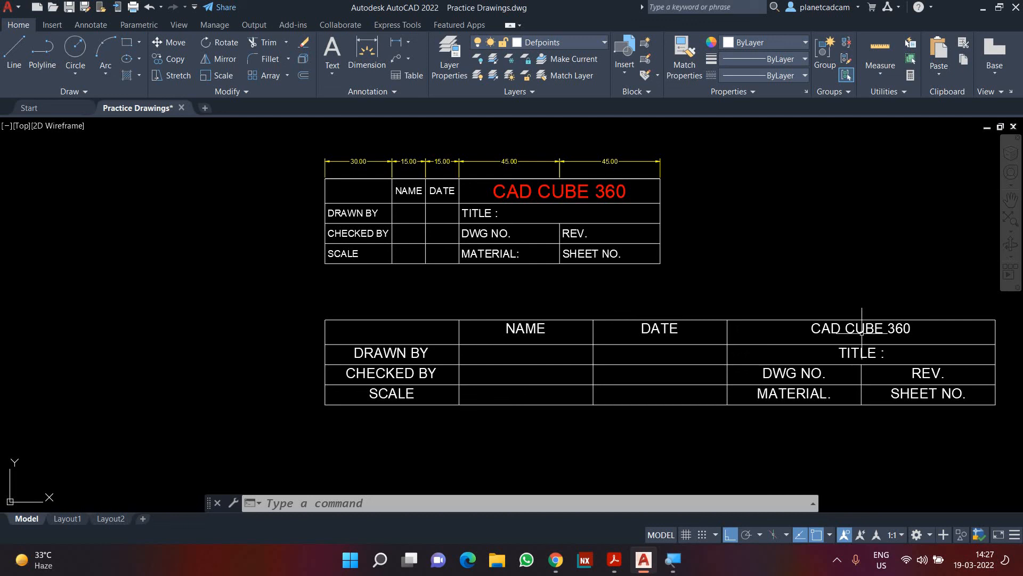
pyautogui.write('PR')
pyautogui.press('Return')
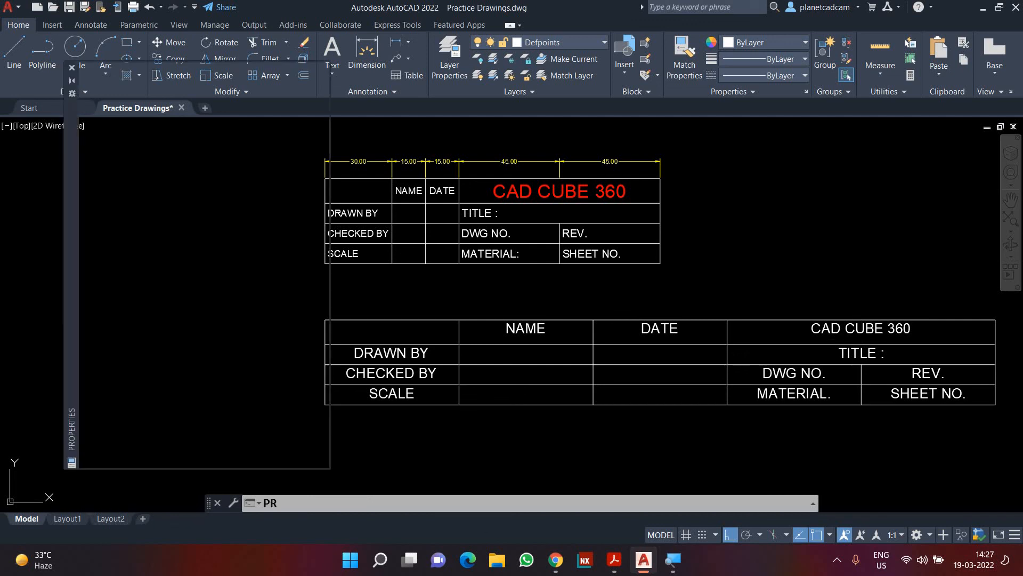
pyautogui.moveTo(470, 374); pyautogui.dragTo(520, 379, button='middle')
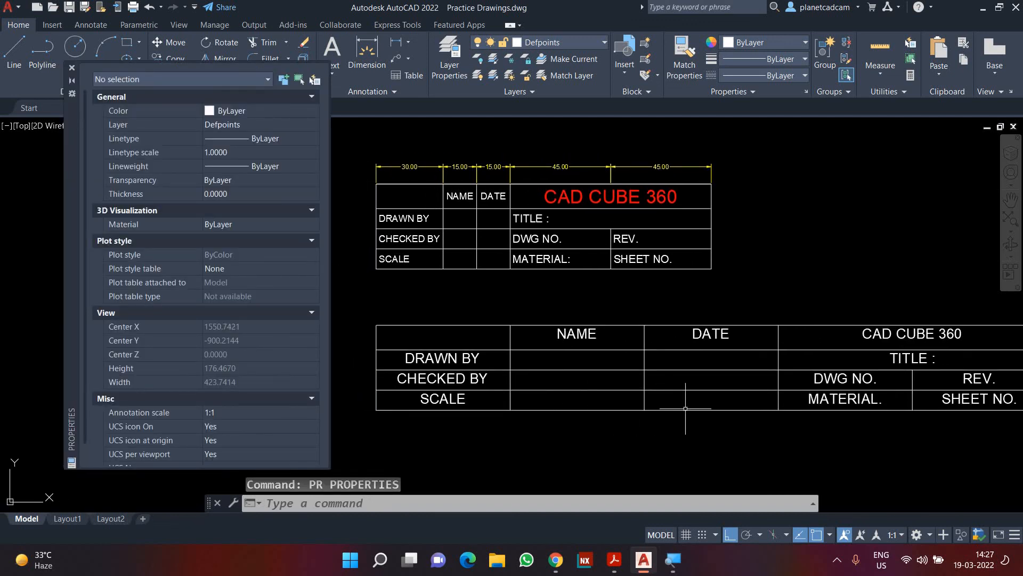
pyautogui.click(705, 404)
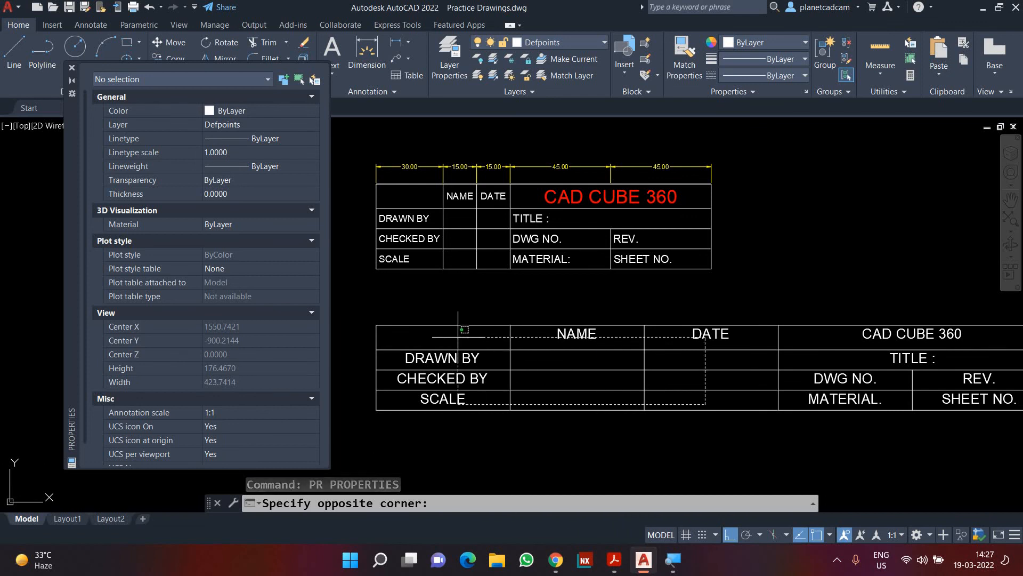
pyautogui.click(457, 337)
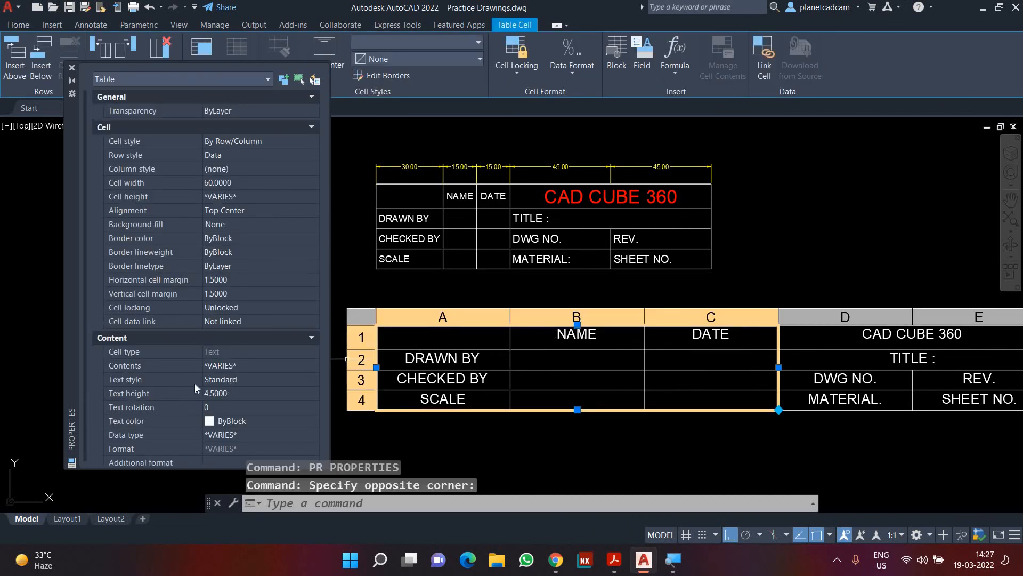
pyautogui.click(222, 394)
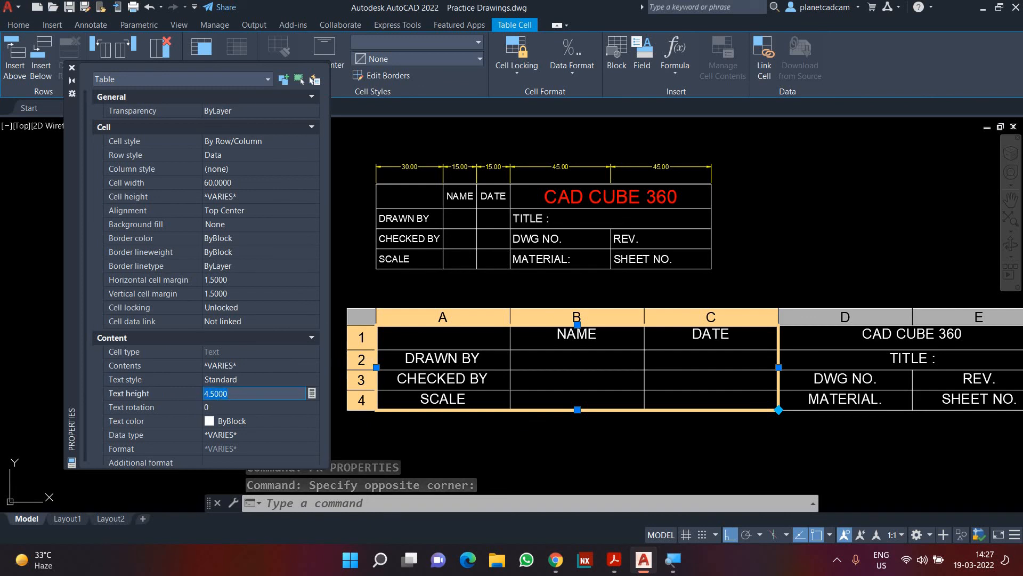
pyautogui.write('3')
pyautogui.press('Return')
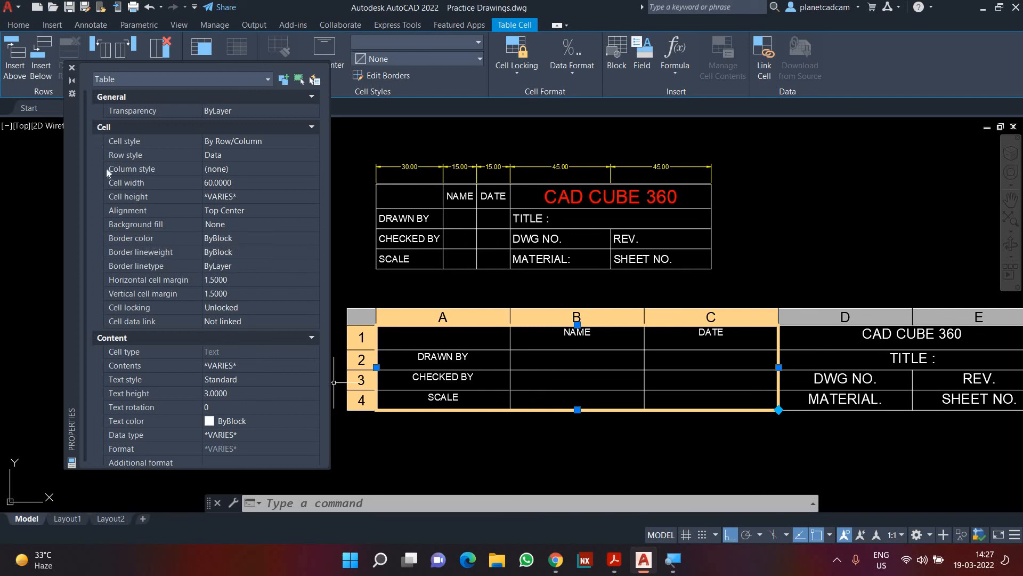
# Step: Set the alignment of cells A1 to C4 to Middle Left
pyautogui.click(241, 211)
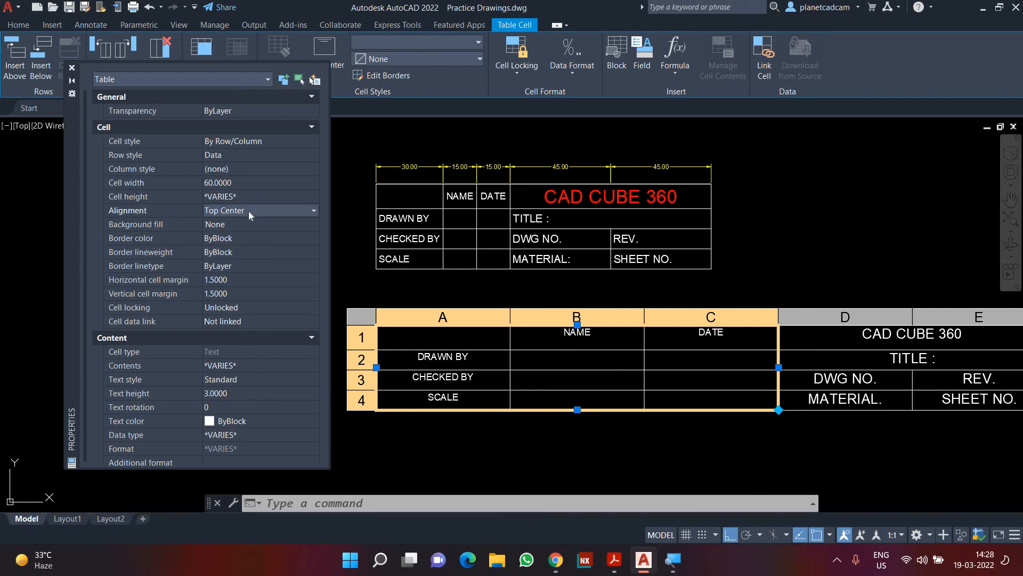
pyautogui.click(248, 211)
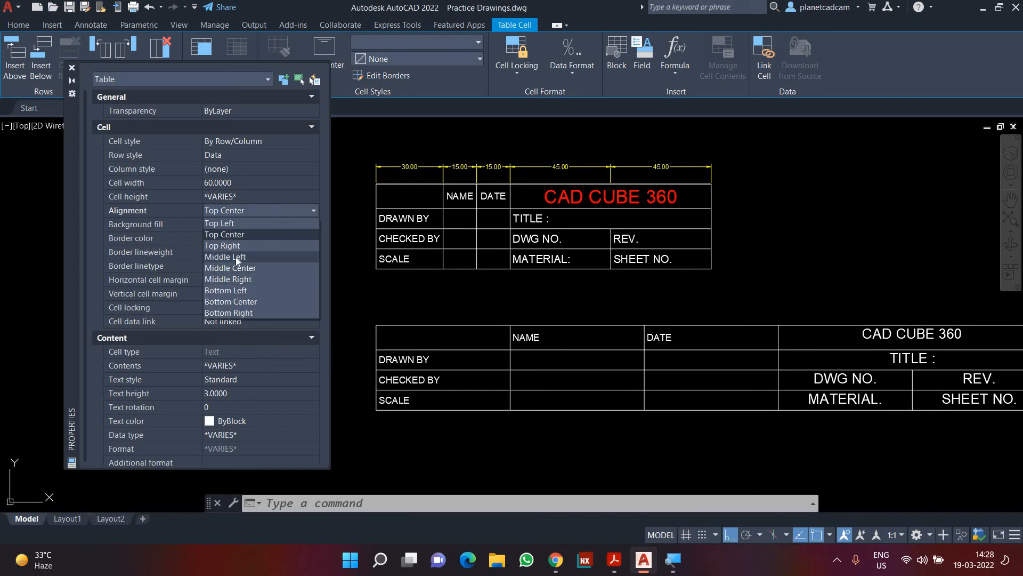
pyautogui.click(236, 258)
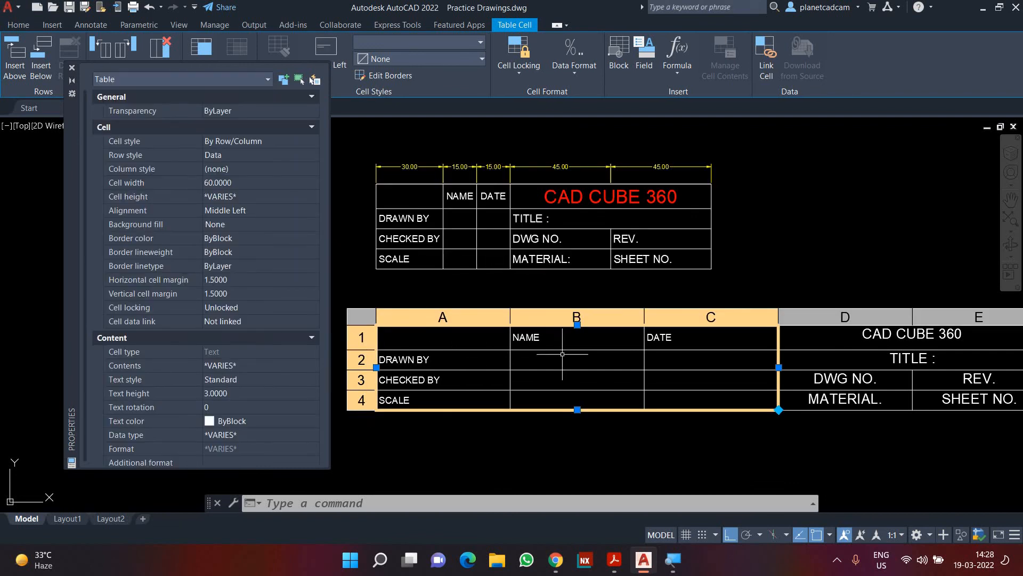
# Step: Give the cells in columns D and E of rows 2 to 4 a text height of 3.5 and Middle Left alignment
pyautogui.moveTo(628, 435); pyautogui.dragTo(460, 426, button='middle')
pyautogui.click(774, 393)
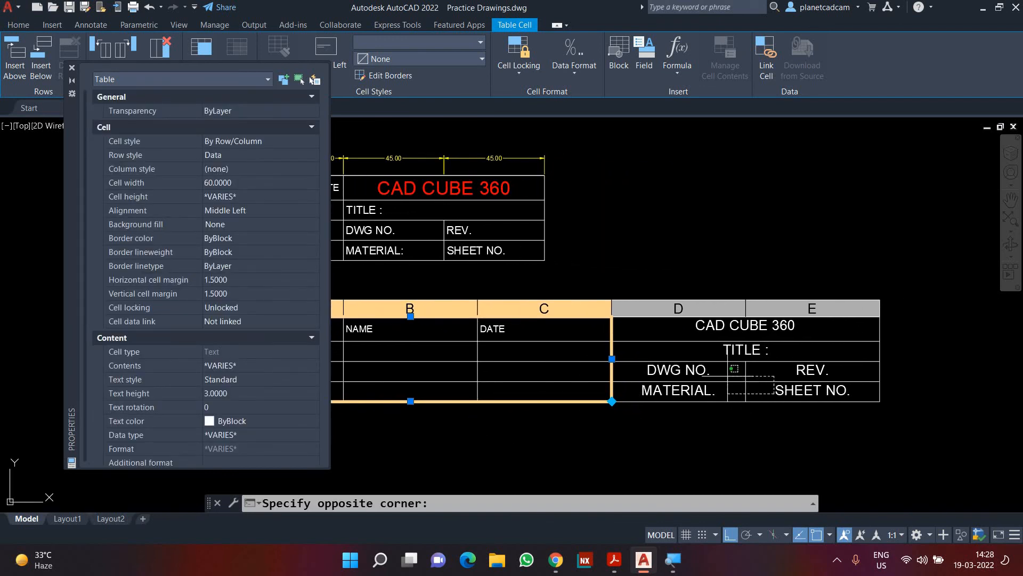
pyautogui.click(700, 340)
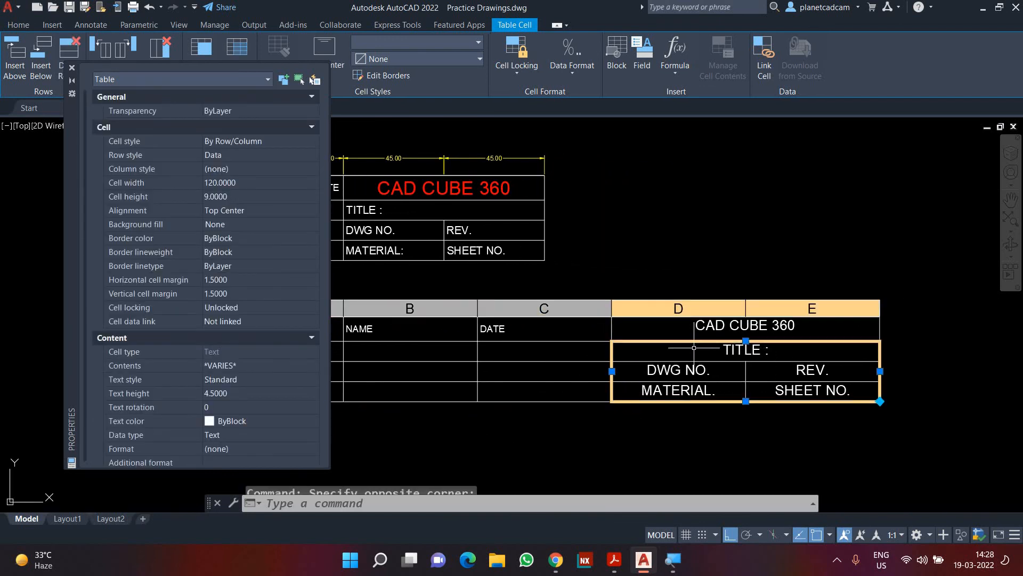
pyautogui.click(231, 393)
pyautogui.write('3.')
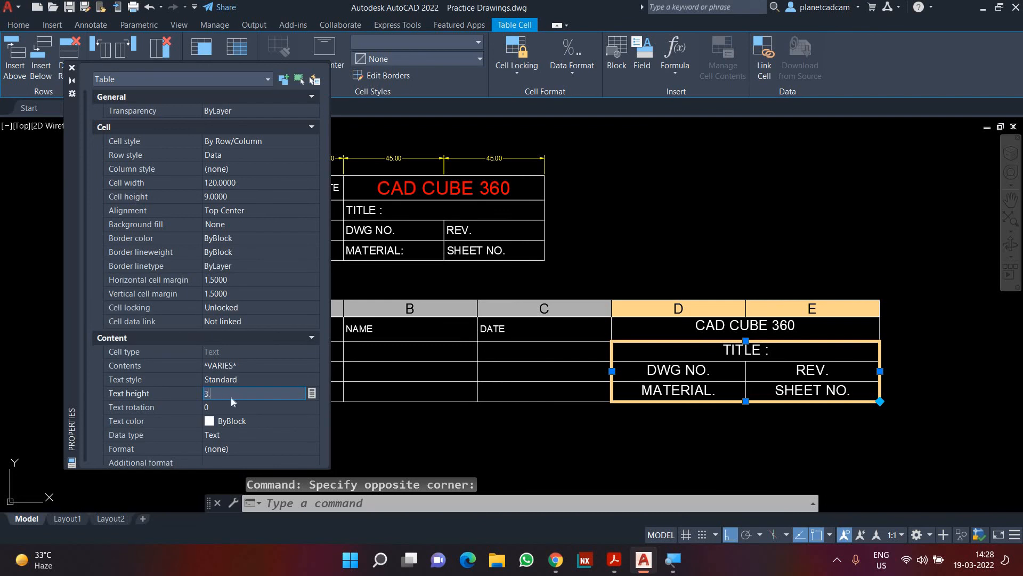
pyautogui.write('5')
pyautogui.press('Return')
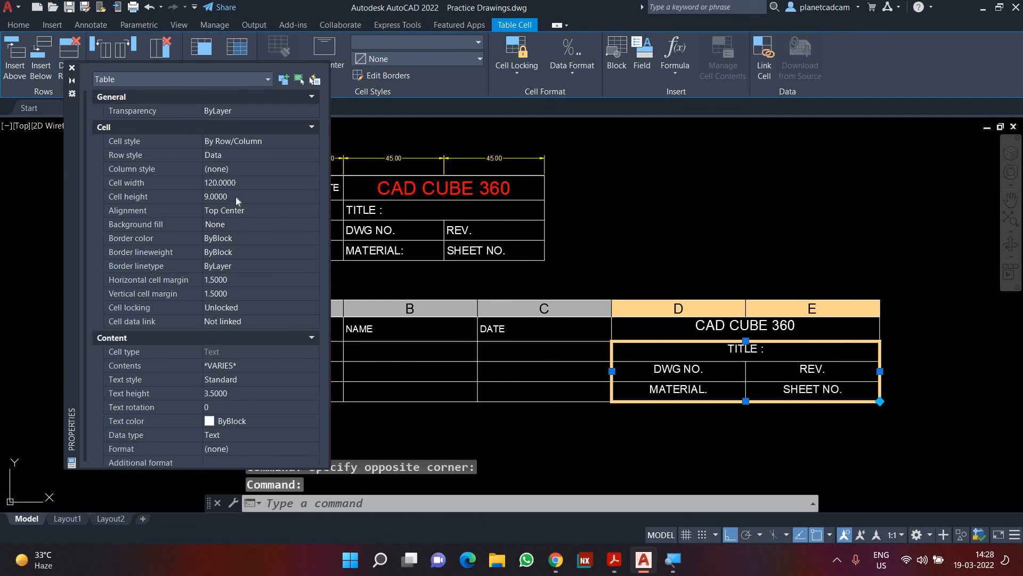
pyautogui.click(235, 211)
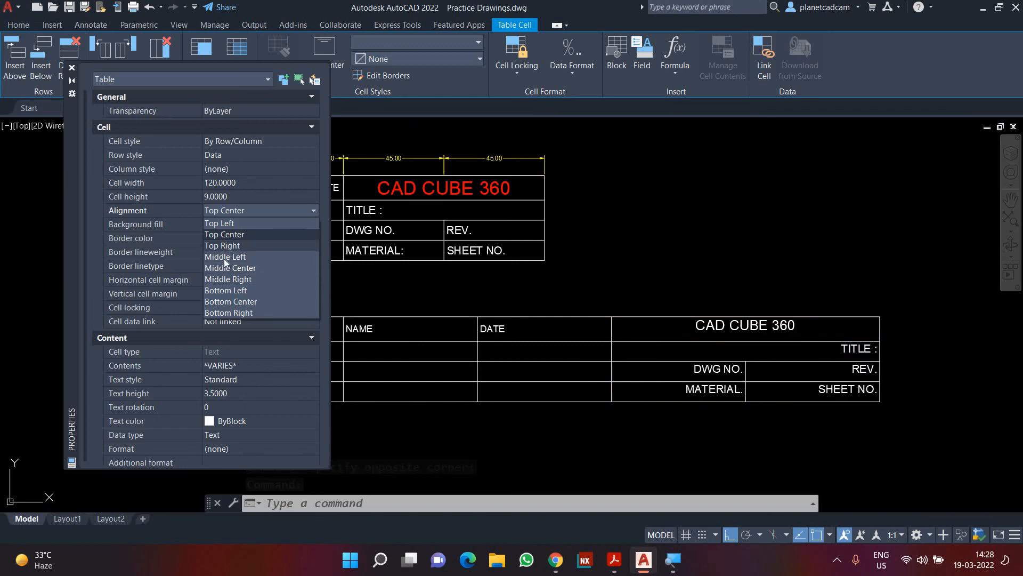
pyautogui.click(224, 260)
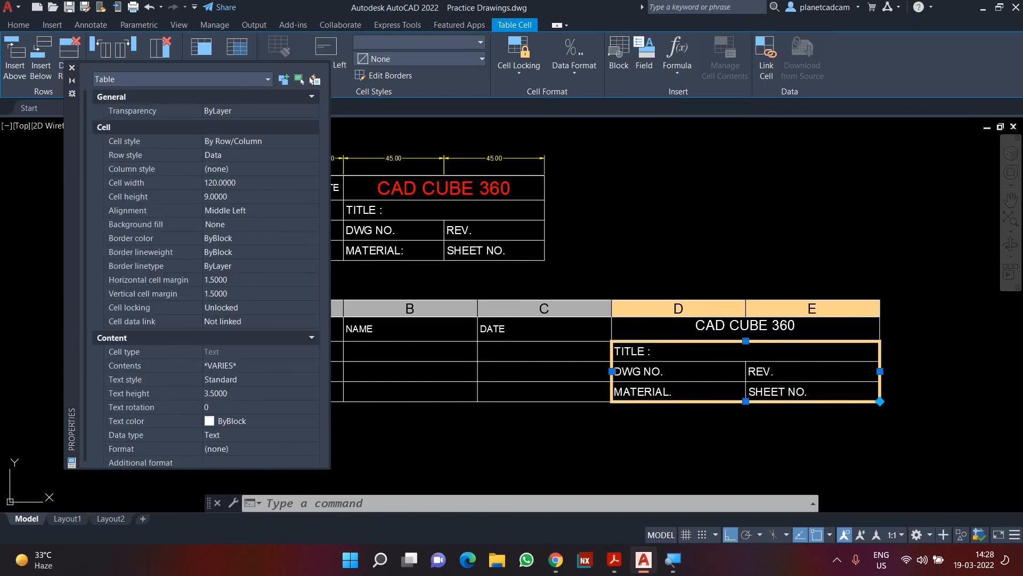
# Step: Set the merged CAD CUBE 360 cell to Middle Center alignment and text height 6, and close the object properties
pyautogui.click(651, 328)
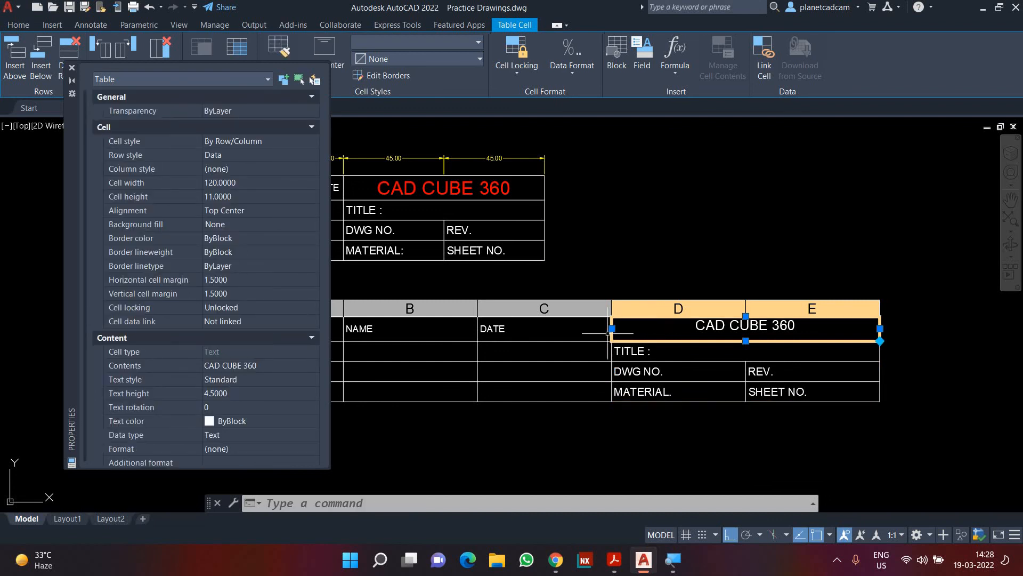
pyautogui.click(240, 214)
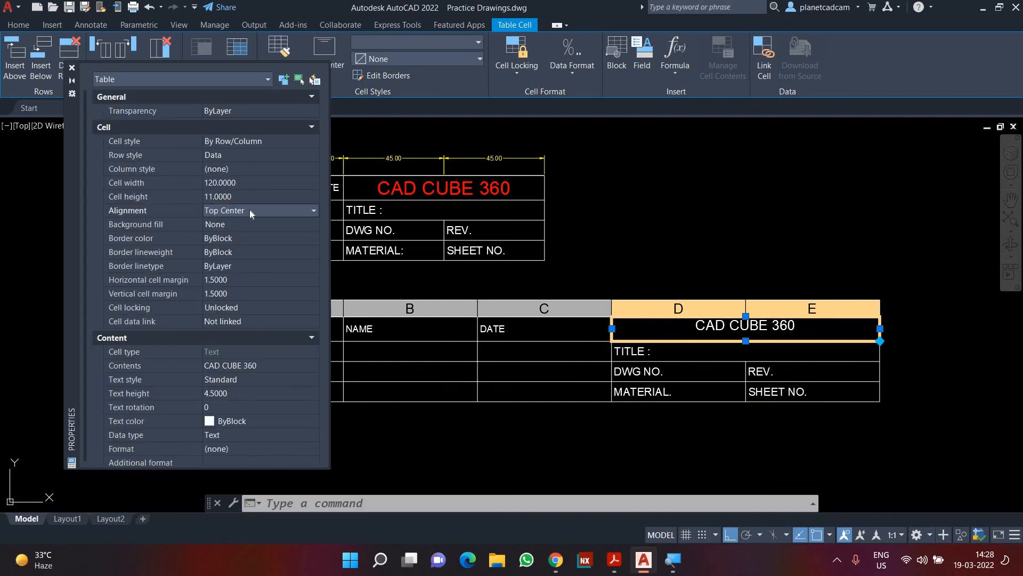
pyautogui.click(249, 209)
pyautogui.click(249, 267)
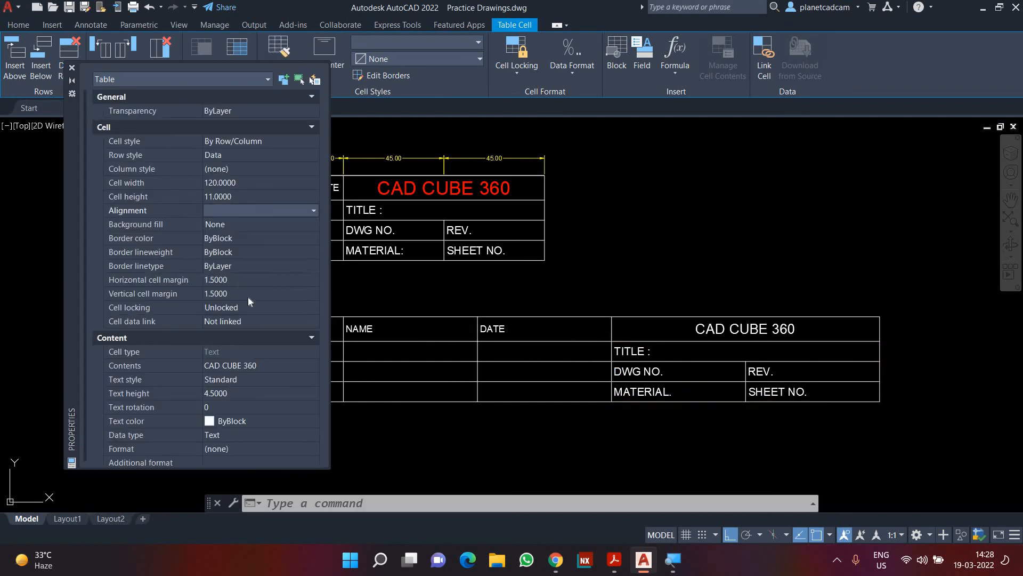
pyautogui.click(236, 392)
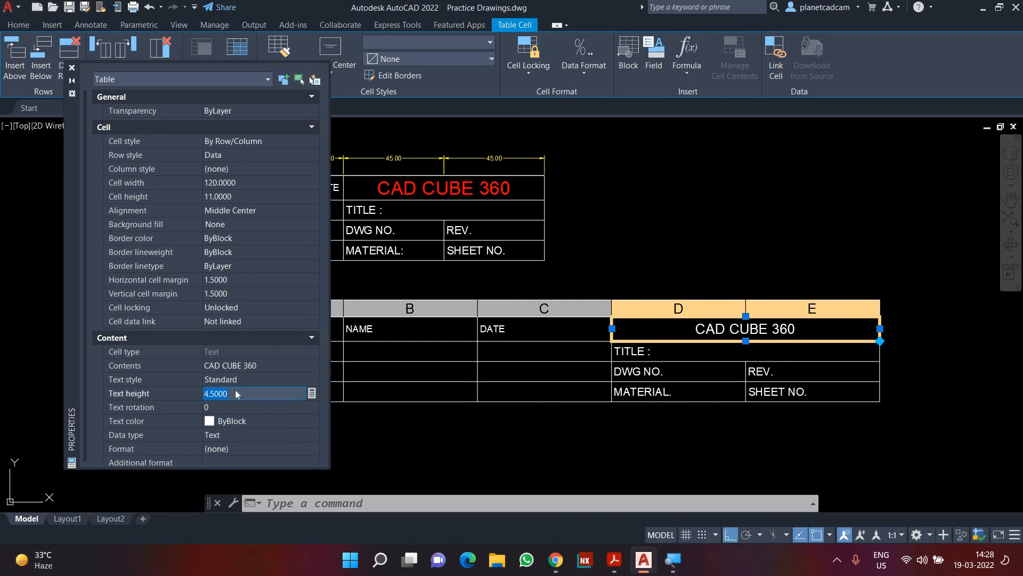
pyautogui.write('6')
pyautogui.press('Return')
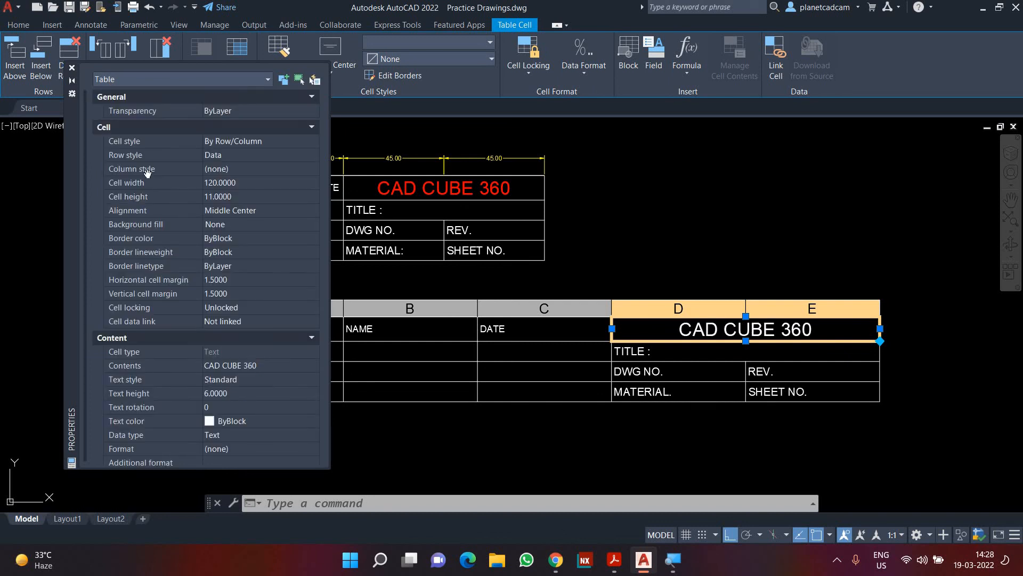
pyautogui.click(73, 69)
# Step: Color the CAD CUBE 360 text in the merged first-row cell red and finish editing it
pyautogui.doubleClick(703, 329)
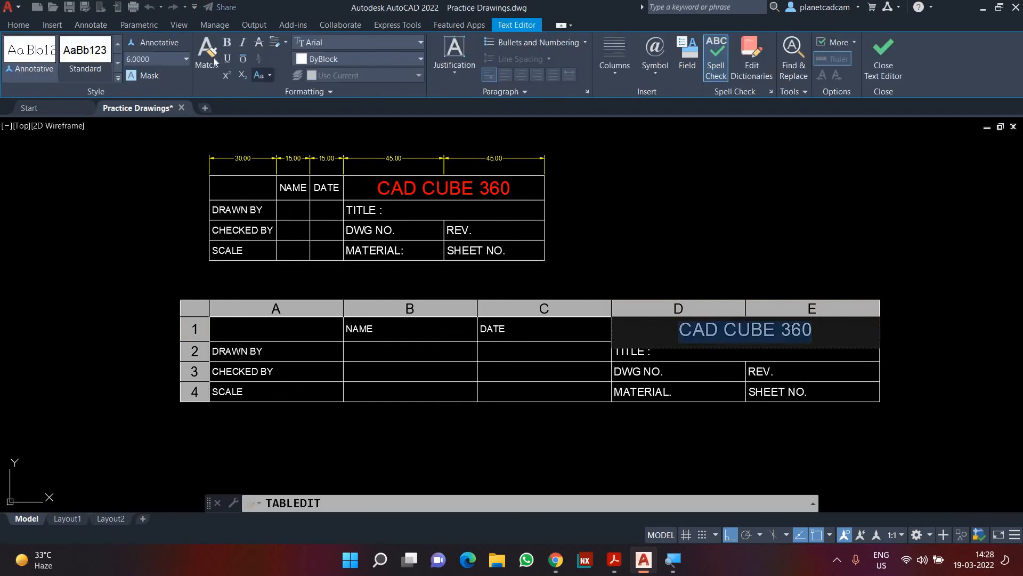
pyautogui.click(344, 61)
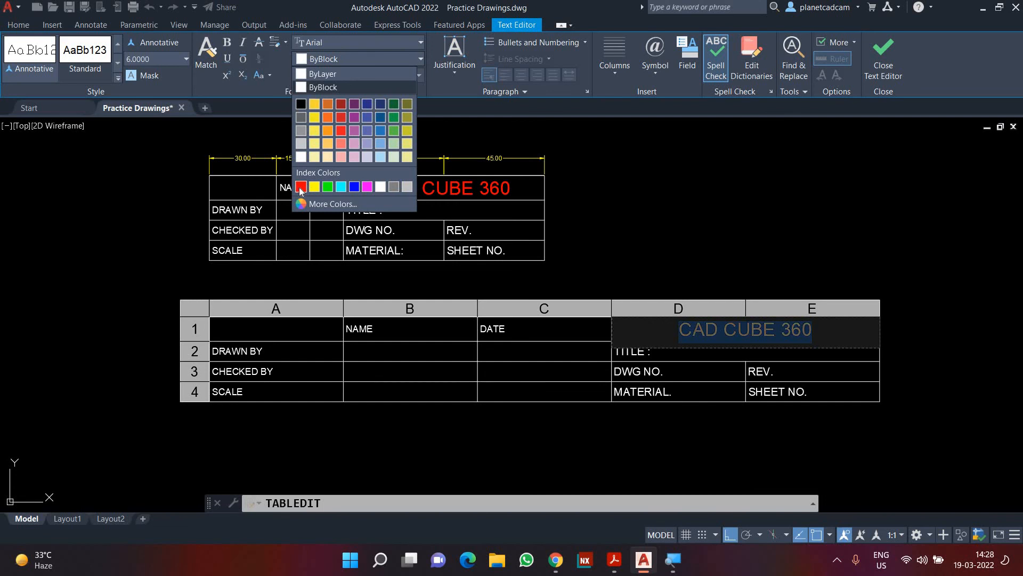
pyautogui.click(301, 187)
pyautogui.click(685, 429)
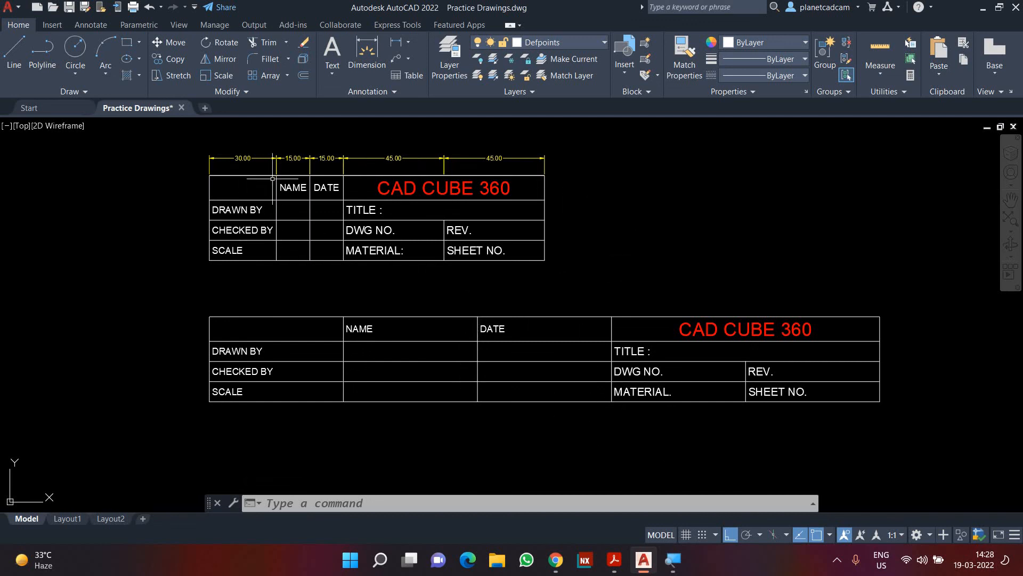
# Step: Draw a horizontal guide line just above the new table in consecutive segments of 30, 15, 15, 45 and 45
pyautogui.write('l')
pyautogui.press('Return')
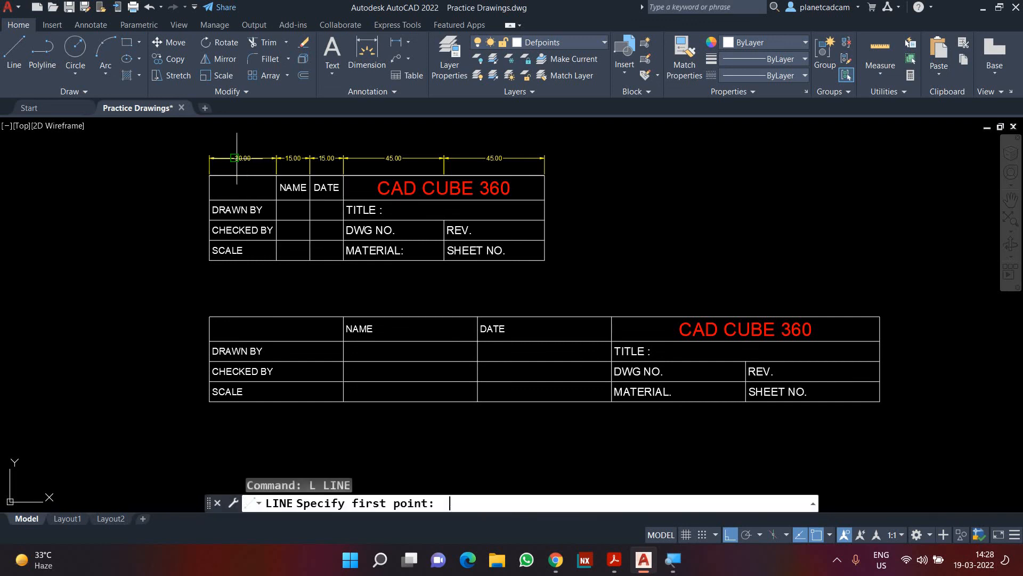
pyautogui.click(209, 293)
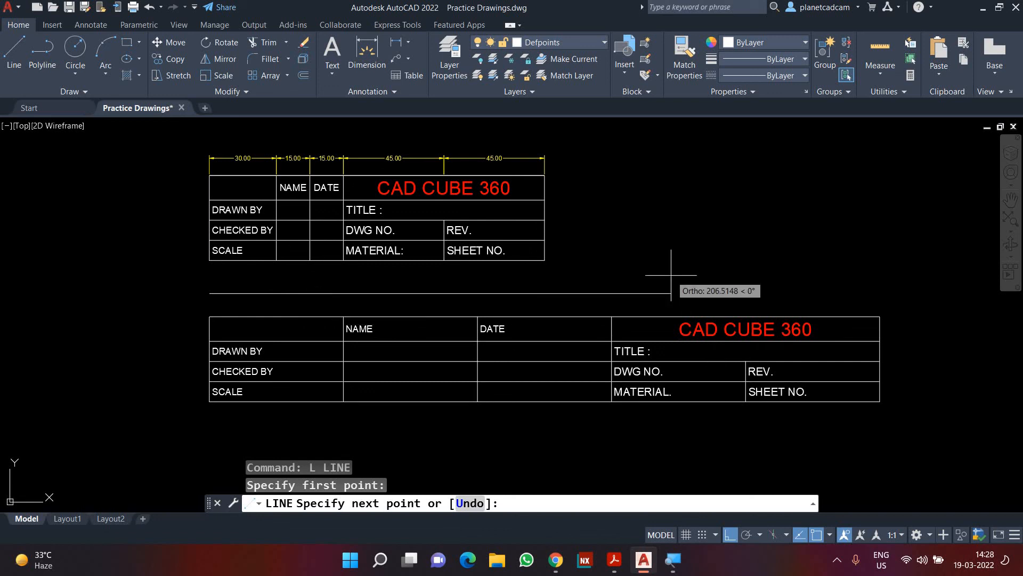
pyautogui.write('30')
pyautogui.press('Return')
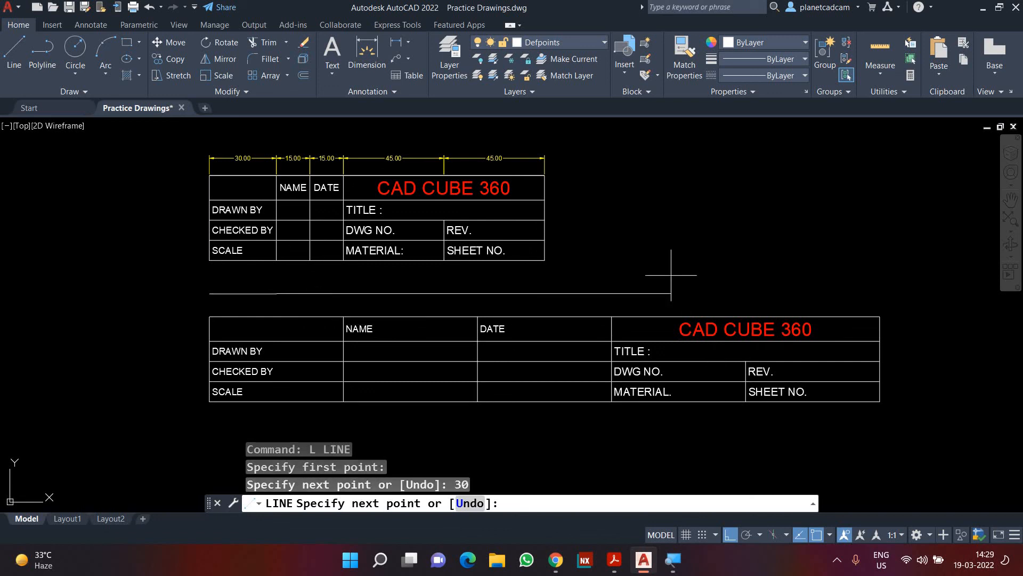
pyautogui.write('15')
pyautogui.press('Return')
pyautogui.write('15')
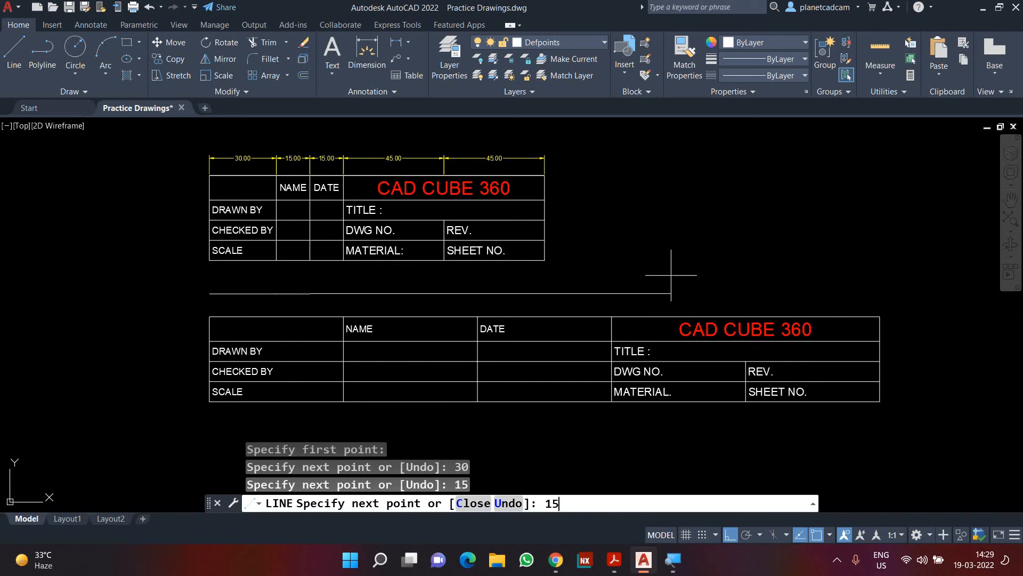
pyautogui.press('Return')
pyautogui.write('45')
pyautogui.press('Return')
pyautogui.write('45')
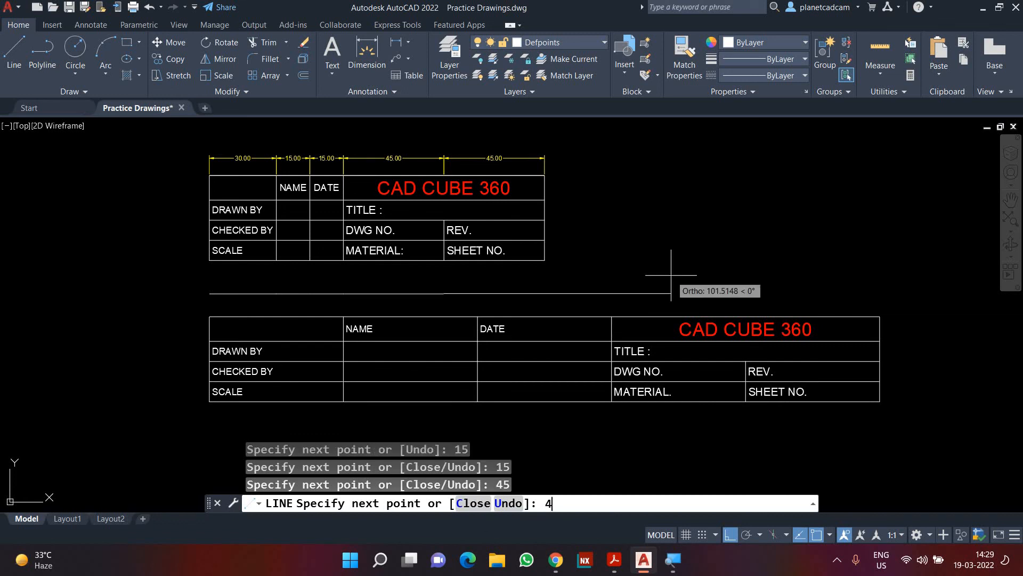
pyautogui.press('Return')
pyautogui.press('Escape')
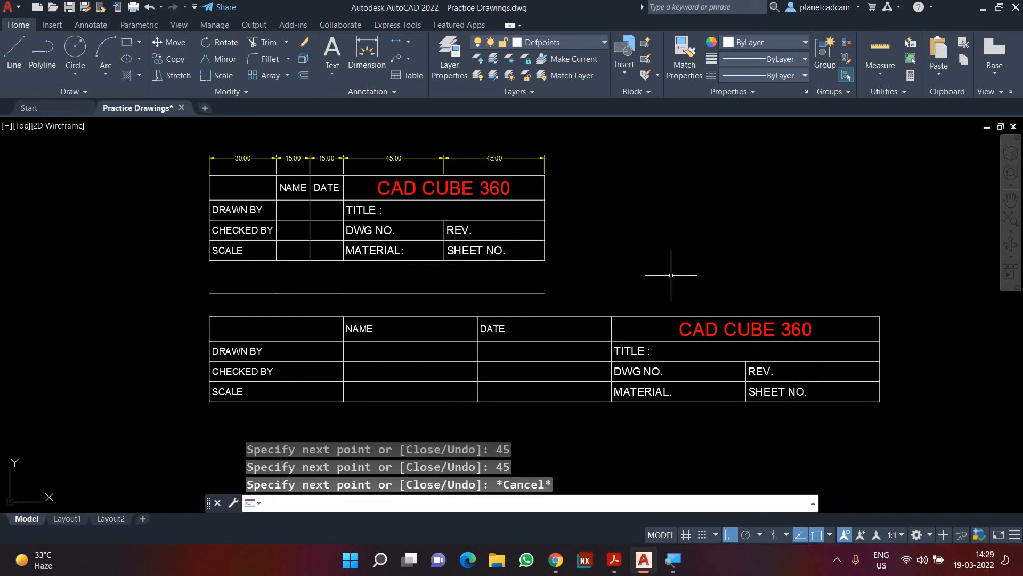
# Step: Select the guide line's segments one after another to examine their division points, and clear the selection
pyautogui.click(557, 284)
pyautogui.click(522, 306)
pyautogui.click(437, 276)
pyautogui.click(417, 303)
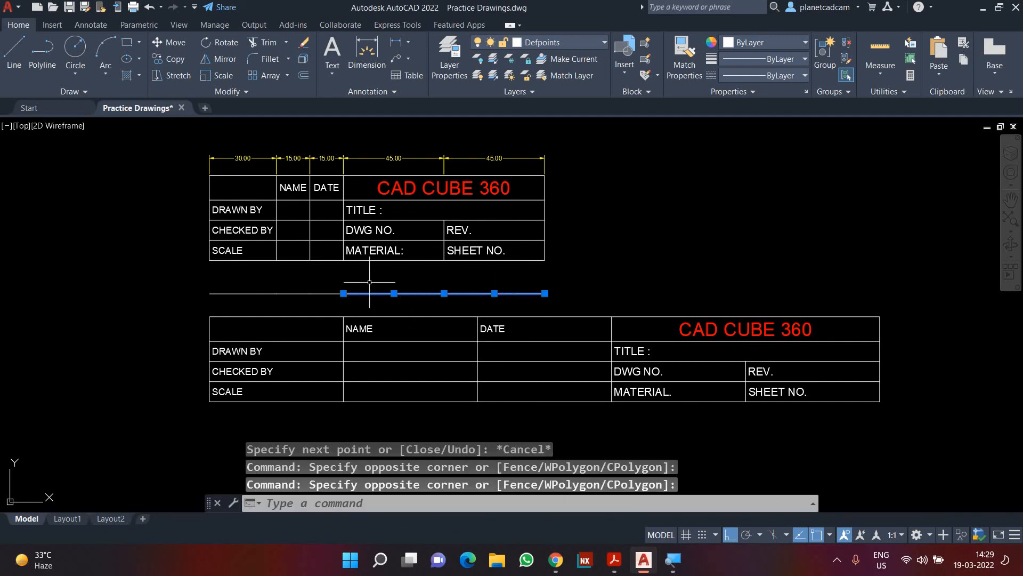
pyautogui.click(352, 278)
pyautogui.click(321, 301)
pyautogui.click(296, 286)
pyautogui.click(266, 309)
pyautogui.click(234, 278)
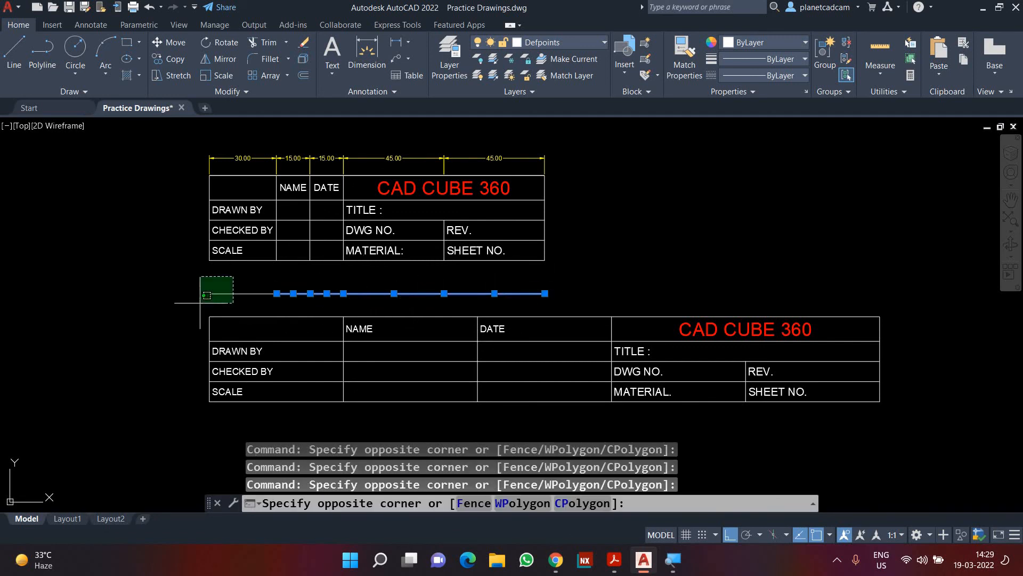
pyautogui.press('Escape')
# Step: Stretch the right borders of table columns A, B and C to the guide line's division points for widths of 30, 15 and 15
pyautogui.click(369, 429)
pyautogui.click(302, 369)
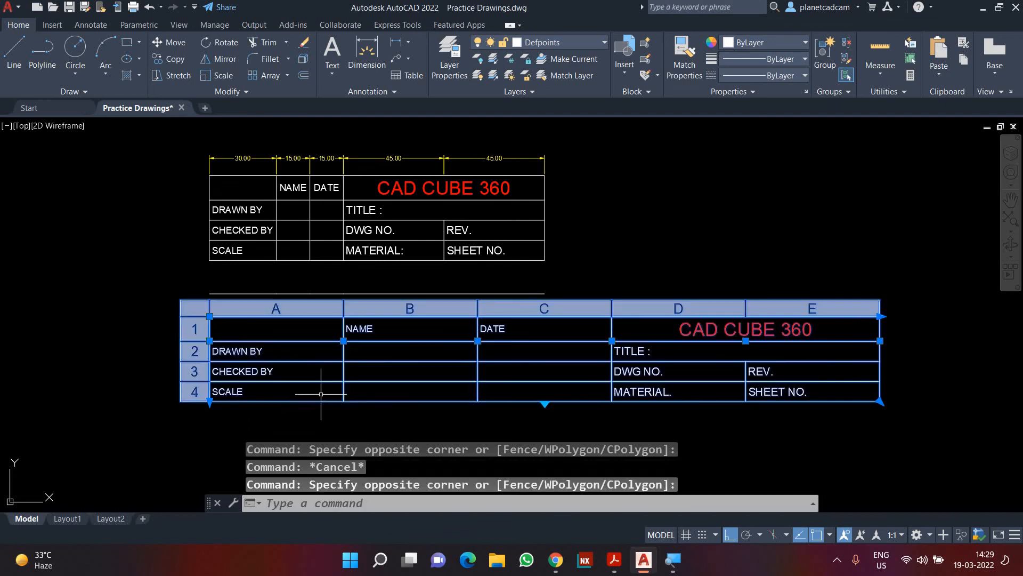
pyautogui.scroll(2, 299, 354)
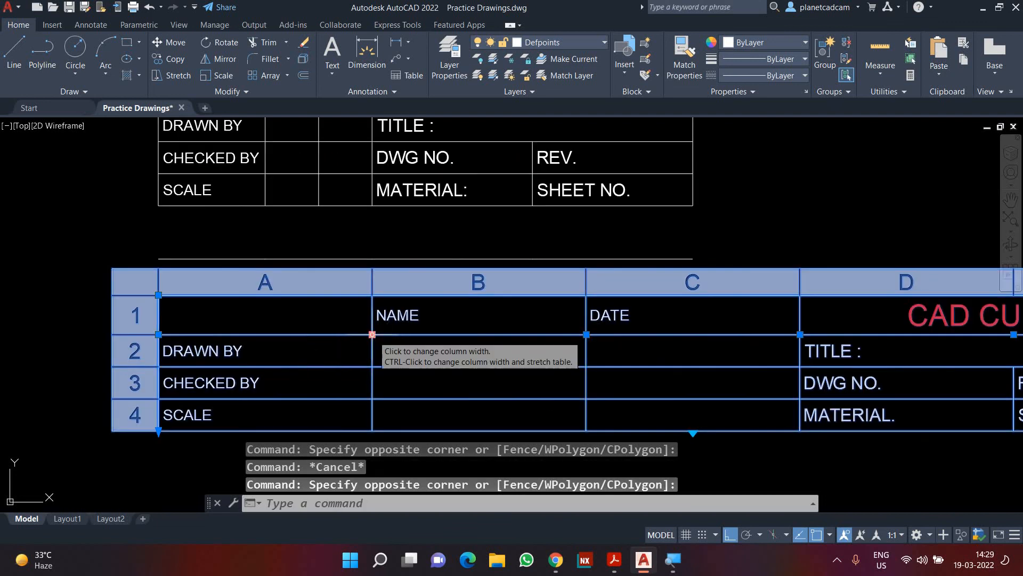
pyautogui.click(372, 334)
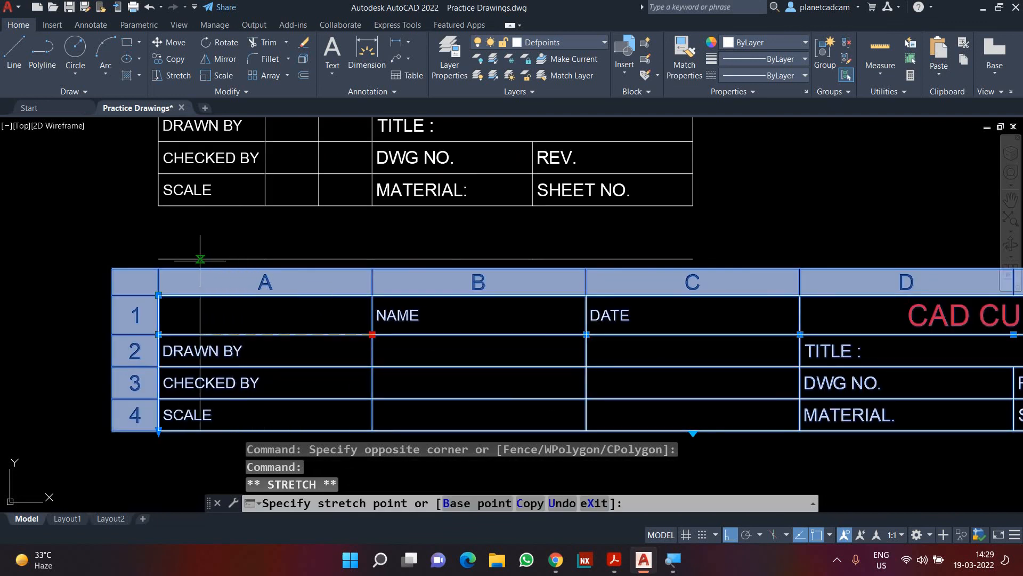
pyautogui.click(265, 258)
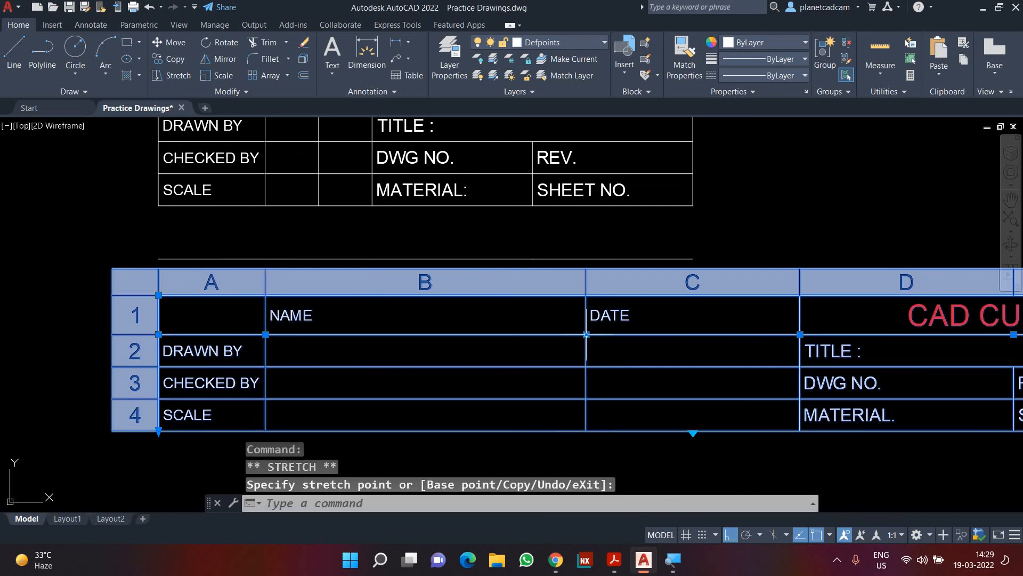
pyautogui.click(586, 334)
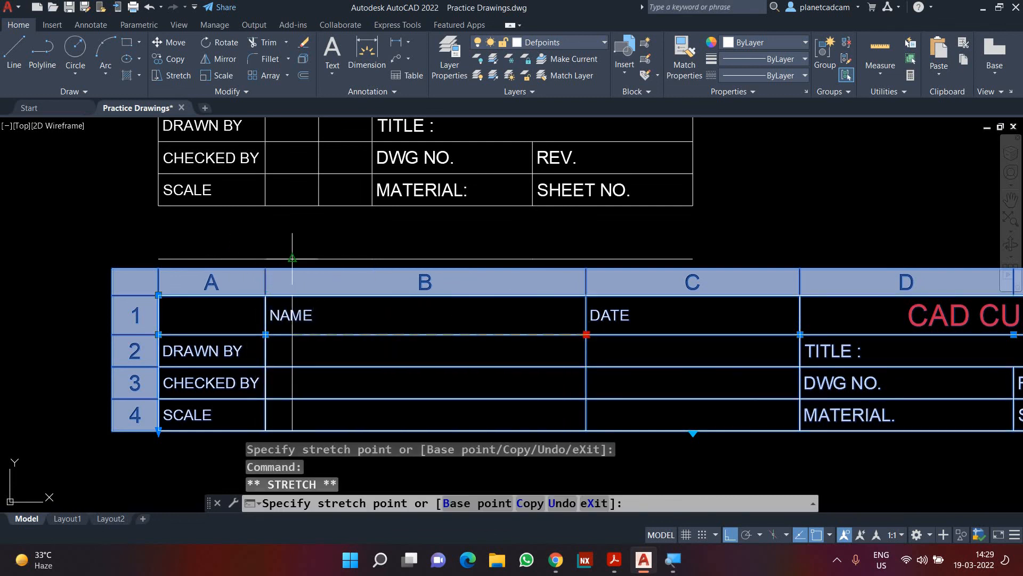
pyautogui.click(320, 258)
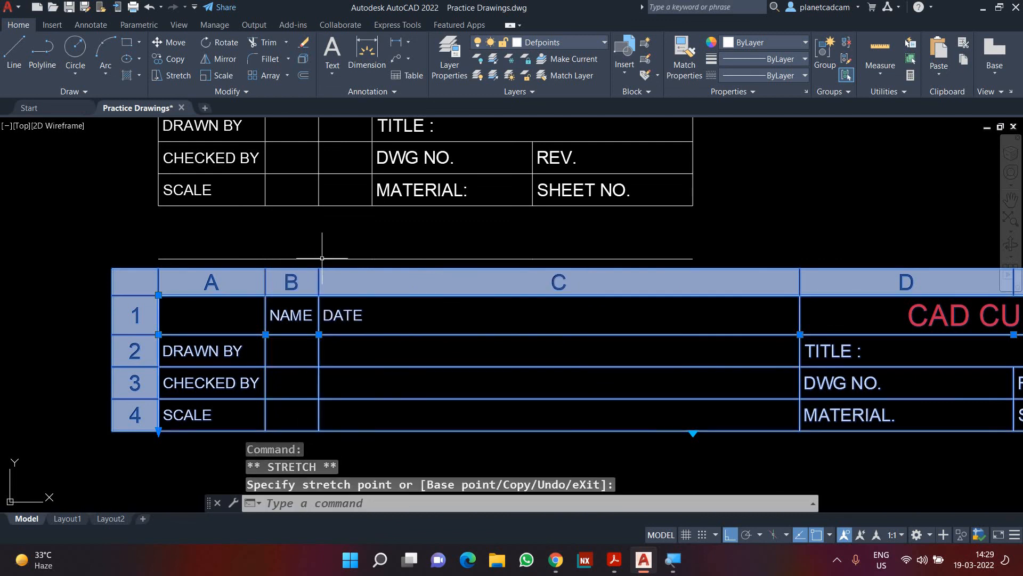
pyautogui.click(800, 334)
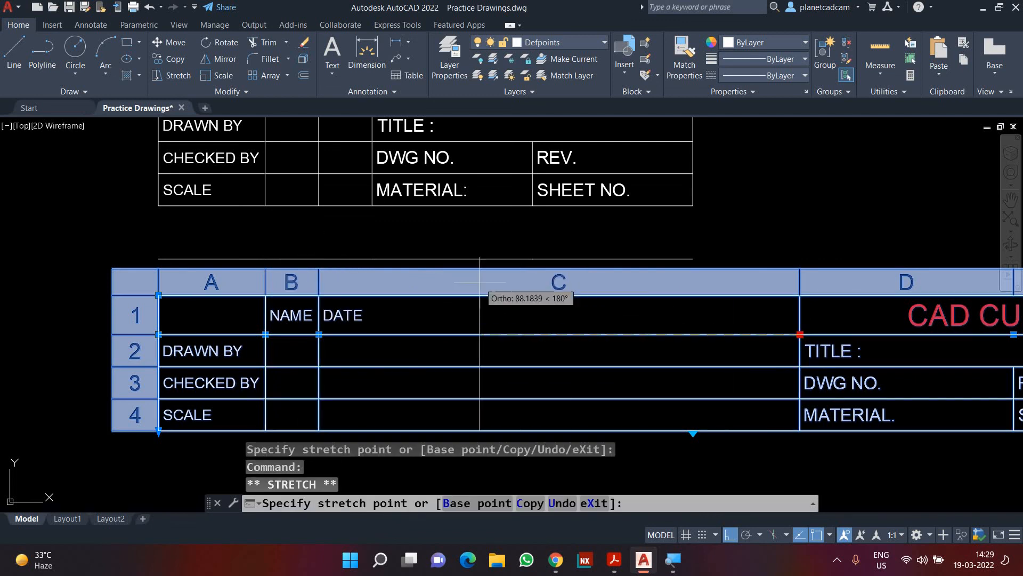
pyautogui.click(372, 258)
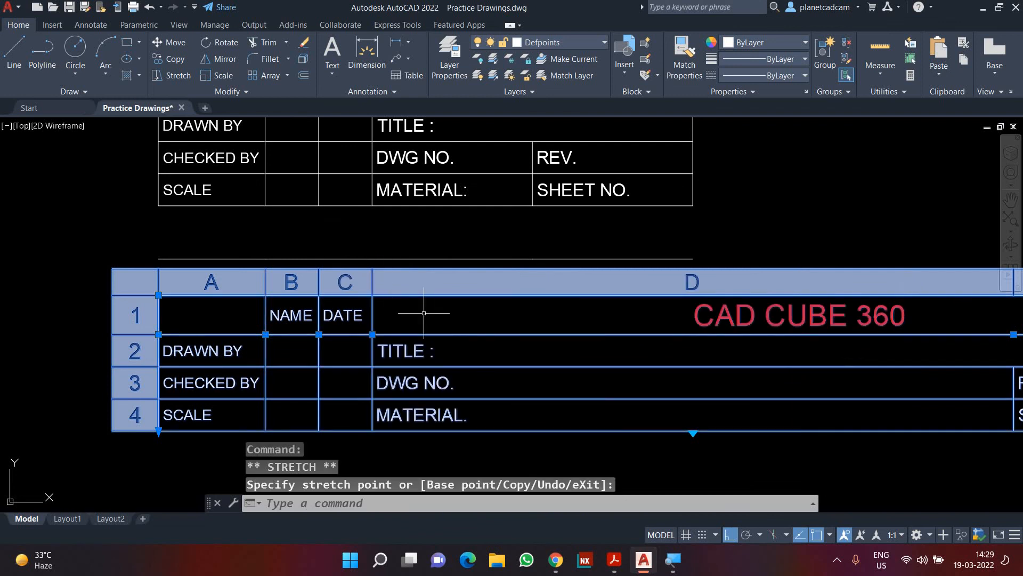
# Step: Stretch the right borders of columns D and E to the guide line's remaining points for widths of 45 each, and deselect the table
pyautogui.scroll(-2, 447, 329)
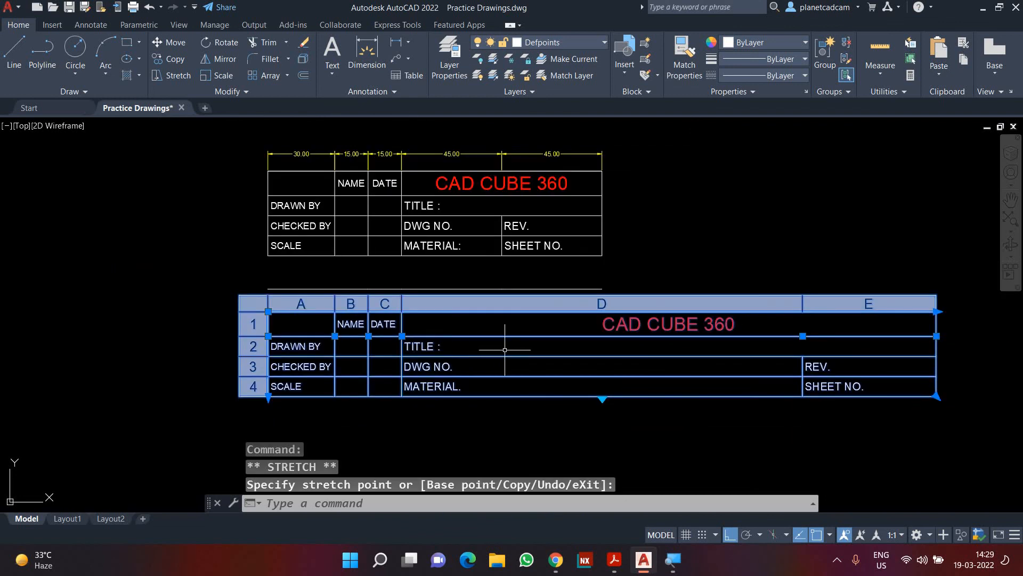
pyautogui.click(803, 336)
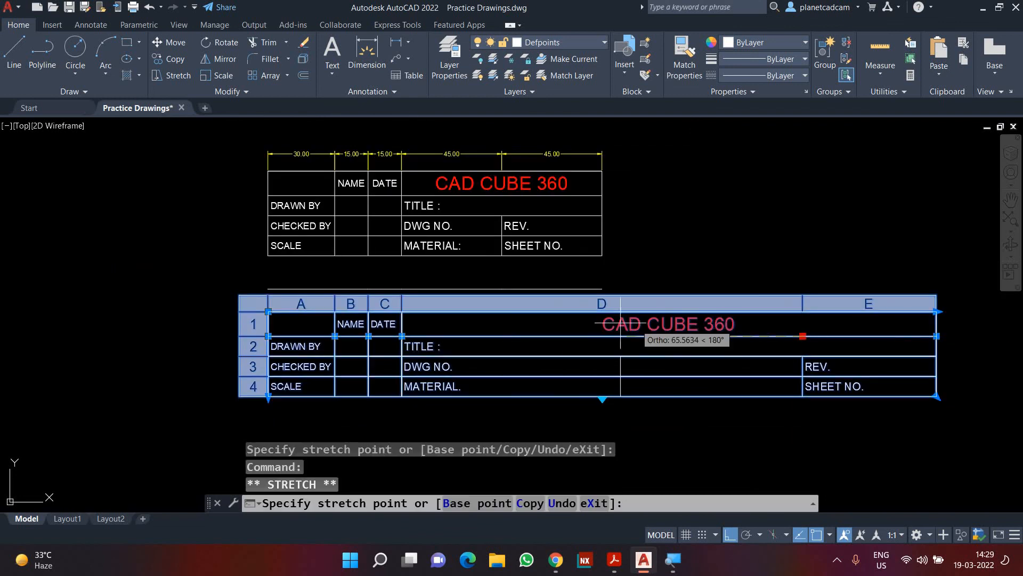
pyautogui.click(502, 289)
pyautogui.click(937, 336)
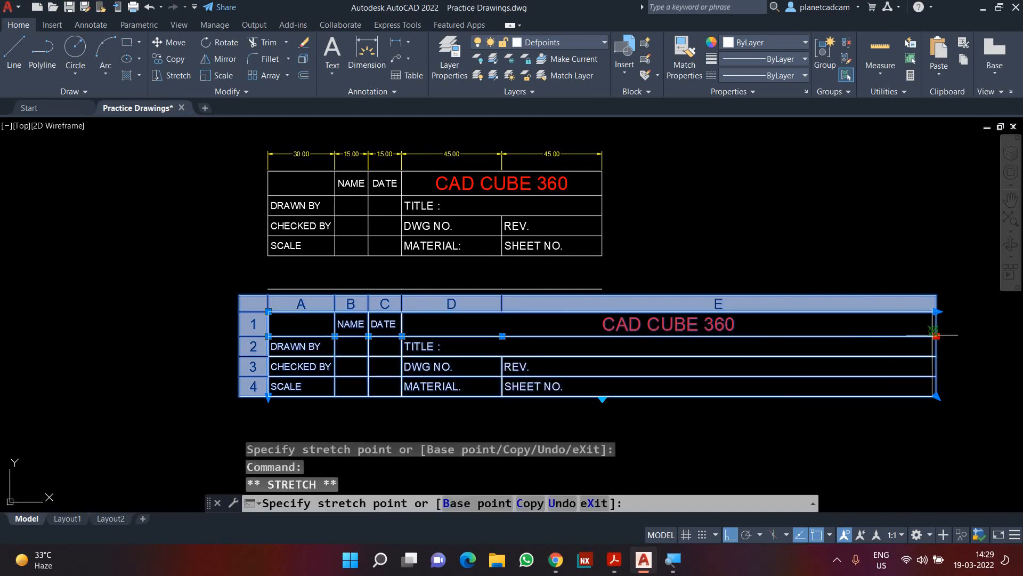
pyautogui.click(603, 289)
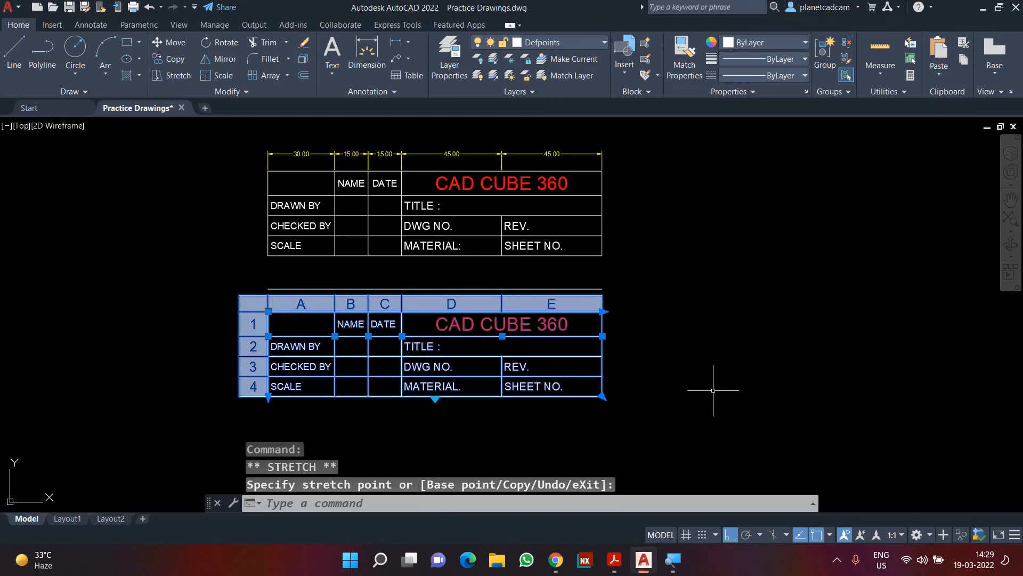
pyautogui.press('Escape')
pyautogui.scroll(2, 453, 298)
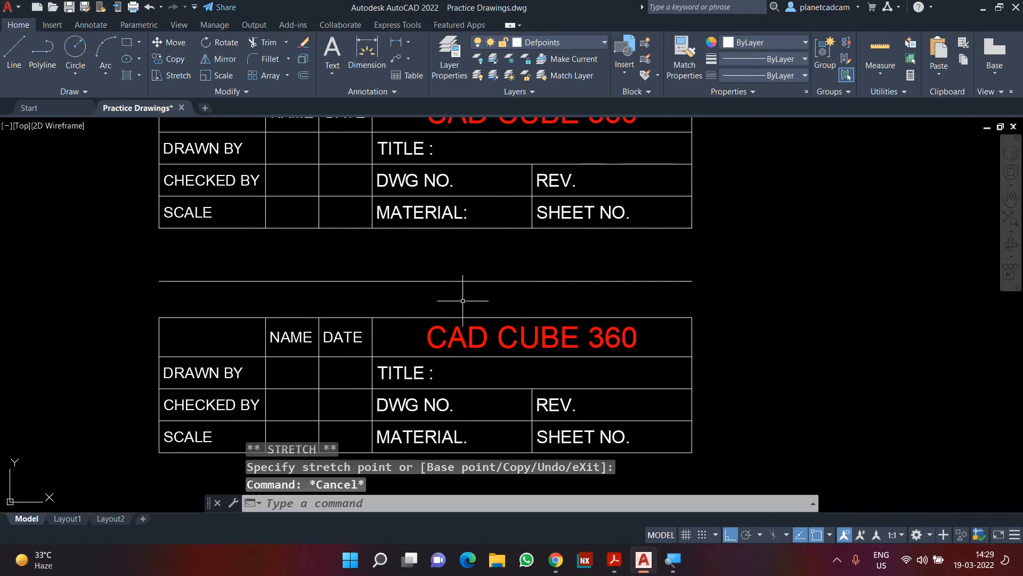
pyautogui.moveTo(533, 290)
pyautogui.mouseDown(button='middle')
pyautogui.moveTo(558, 276)
pyautogui.moveTo(527, 301)
pyautogui.moveTo(535, 321)
pyautogui.mouseUp(button='middle')
pyautogui.scroll(-2, 511, 288)
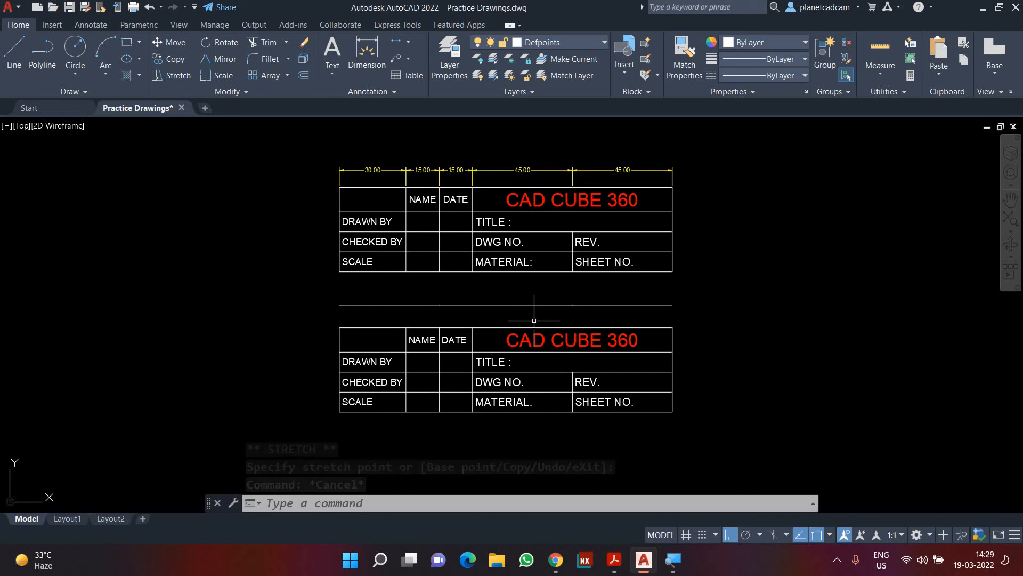